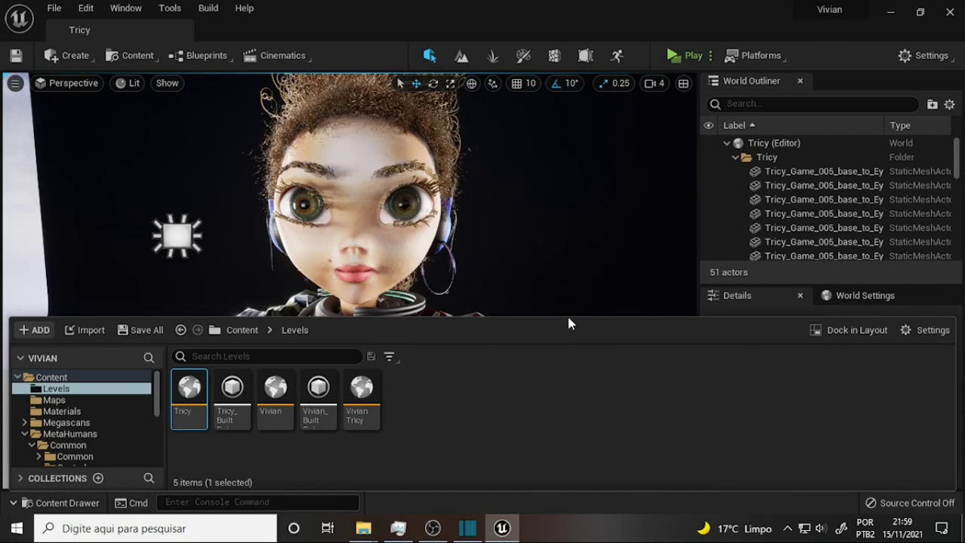
Step: Collapse the Content Drawer and frame the character's pink socks and green-soled sneakers in the viewport
left_click_drag(569, 319, 573, 421)
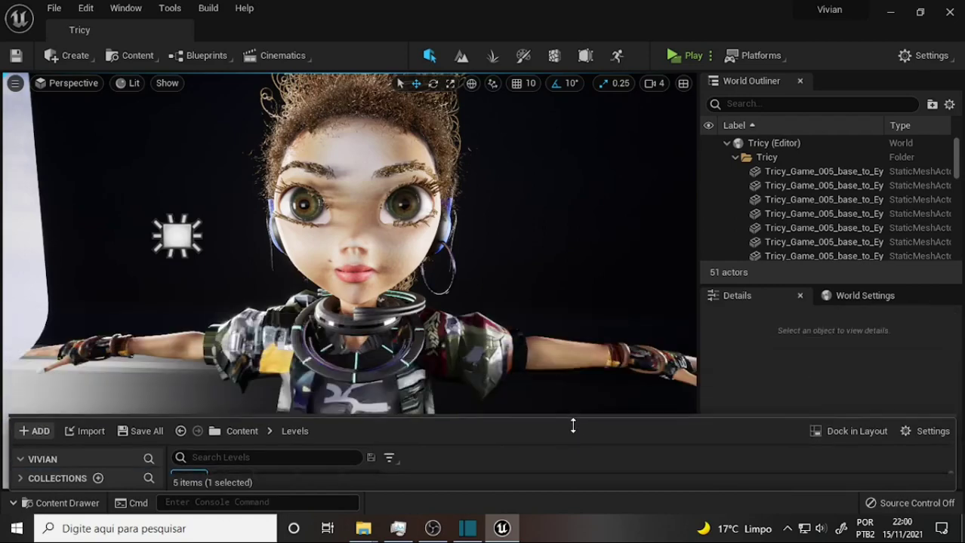
right_click_drag(512, 343, 511, 343)
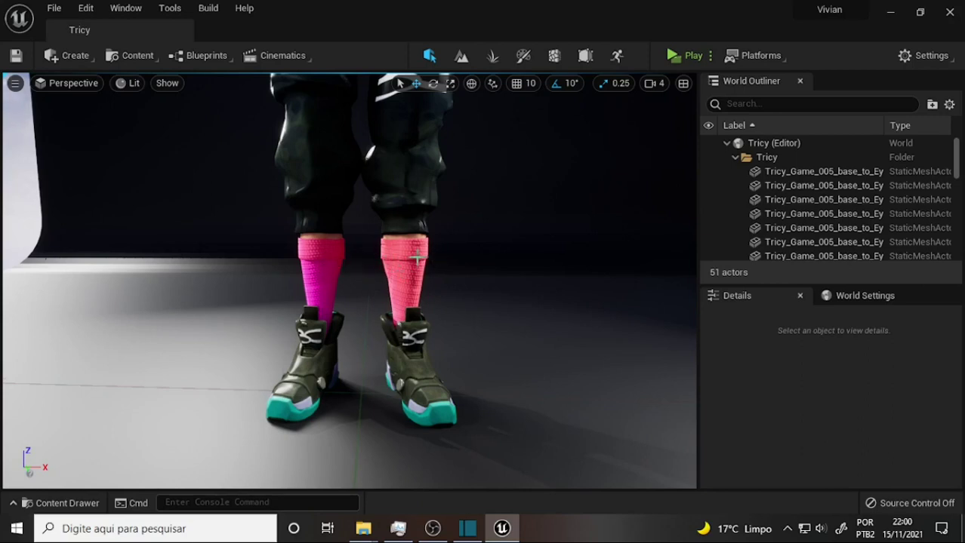
Step: Open a taller Content Drawer and select the Materials folder, which lists 78 assets
left_click(53, 503)
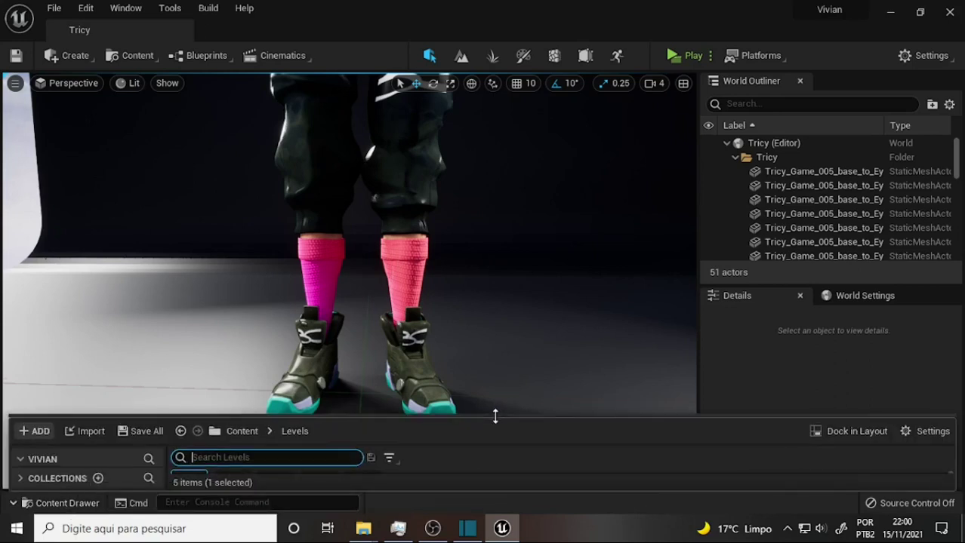
left_click_drag(495, 413, 529, 281)
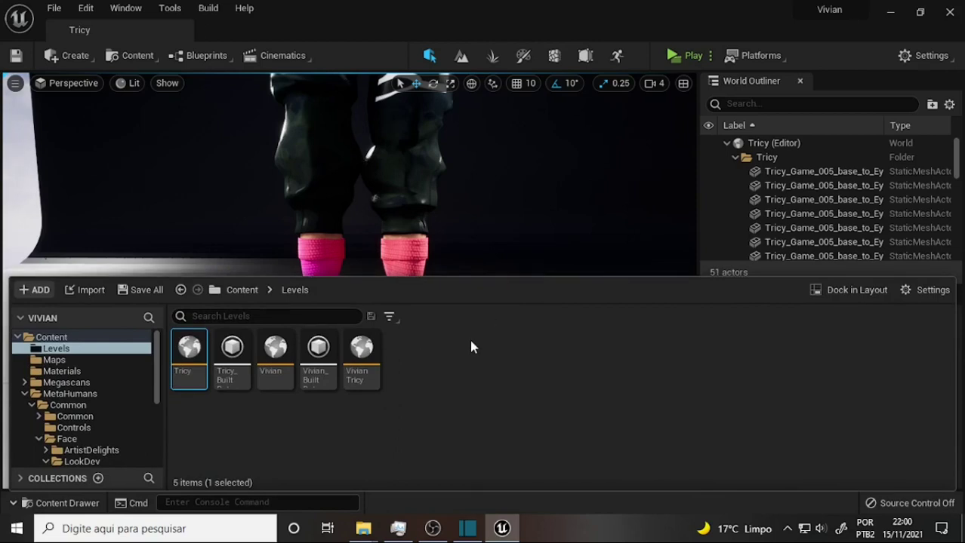
mouse_move(156, 354)
left_mouse_down()
mouse_move(157, 425)
mouse_move(159, 351)
left_mouse_up()
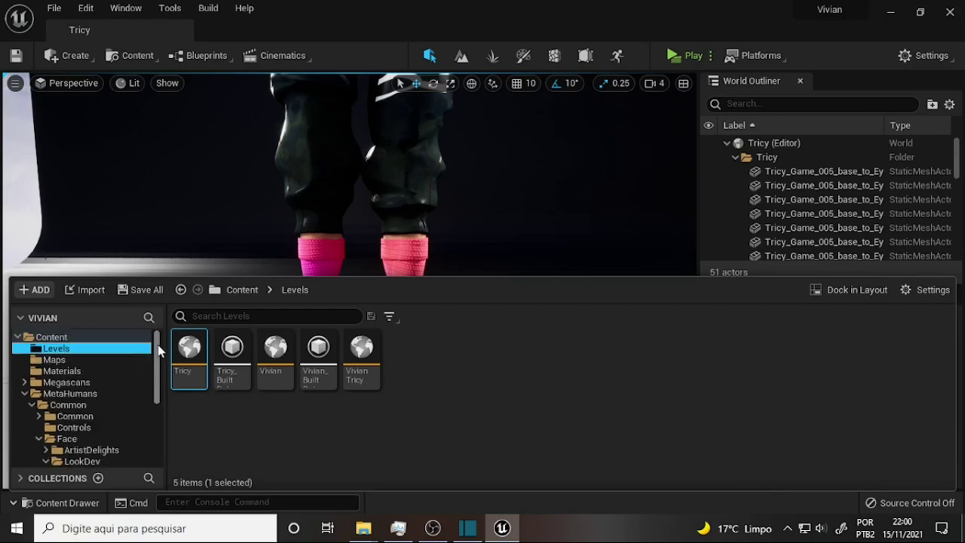
left_click(90, 372)
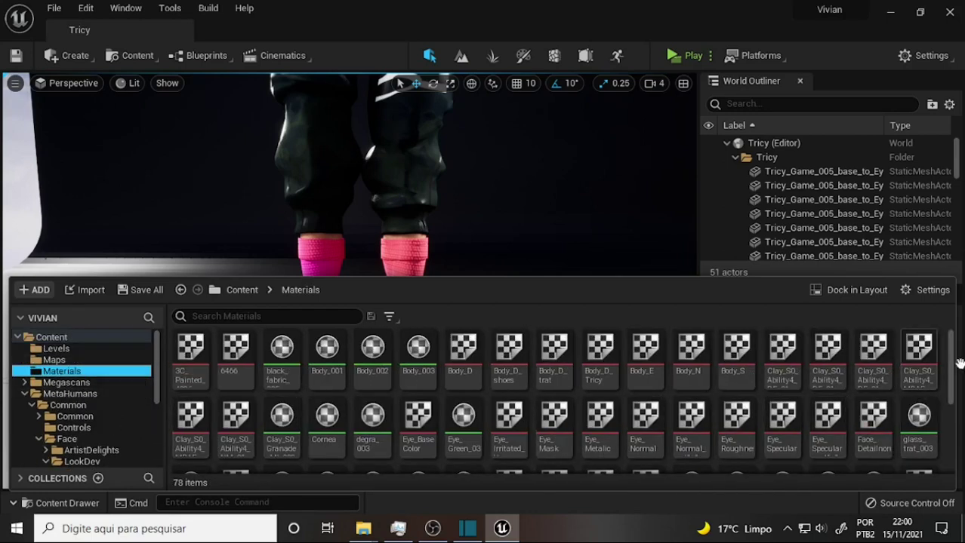
left_click_drag(953, 364, 942, 441)
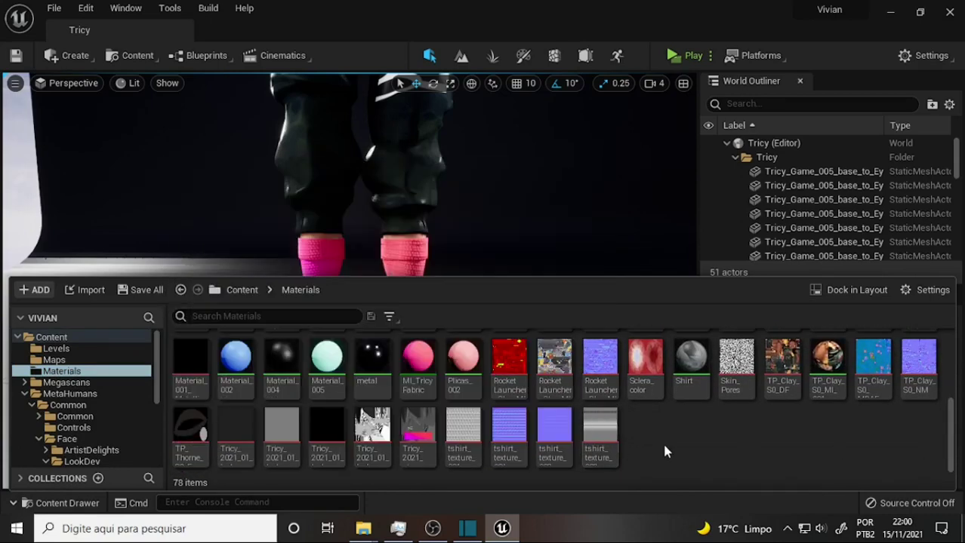
mouse_move(551, 428)
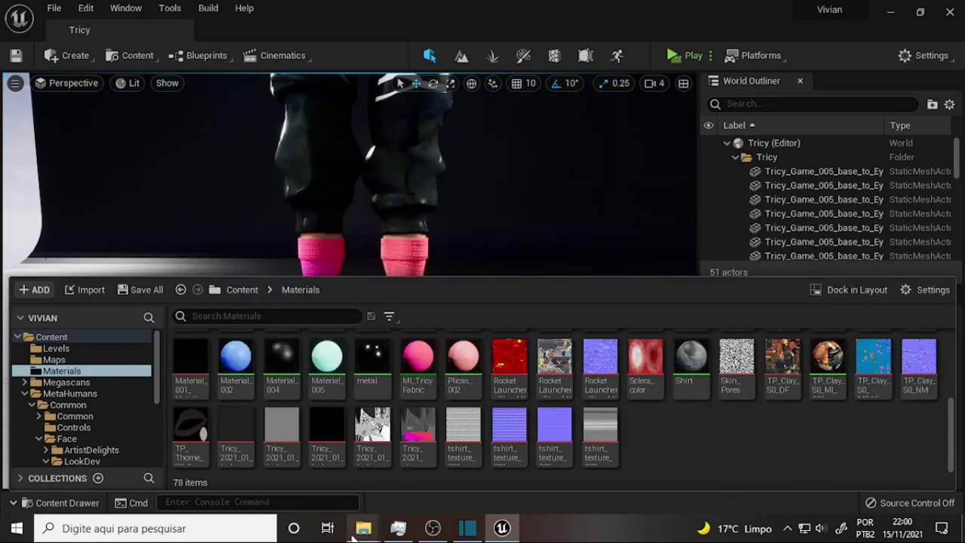
Step: In File Explorer, browse into Bate Lata > staff Tricy > textures
mouse_move(363, 529)
left_click(379, 505)
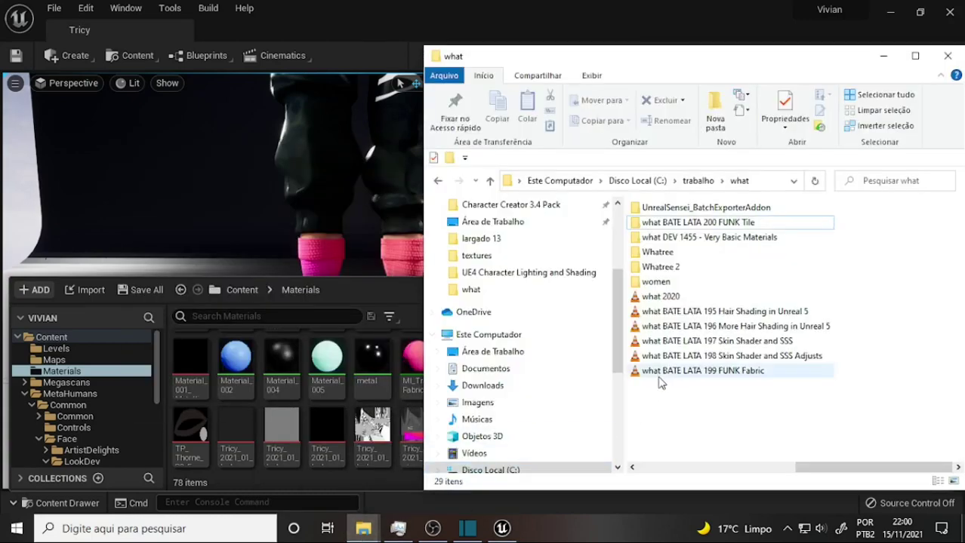
left_click_drag(837, 468, 675, 468)
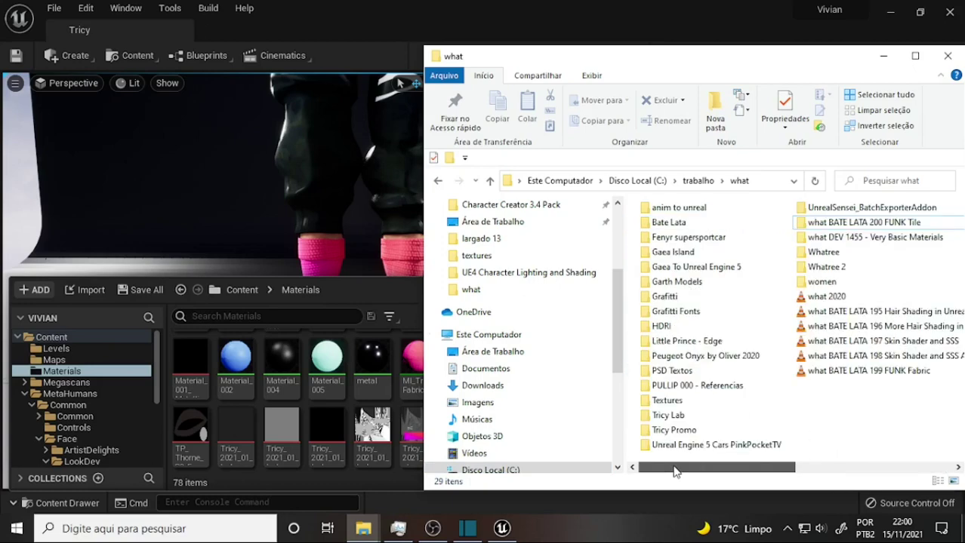
double_click(662, 223)
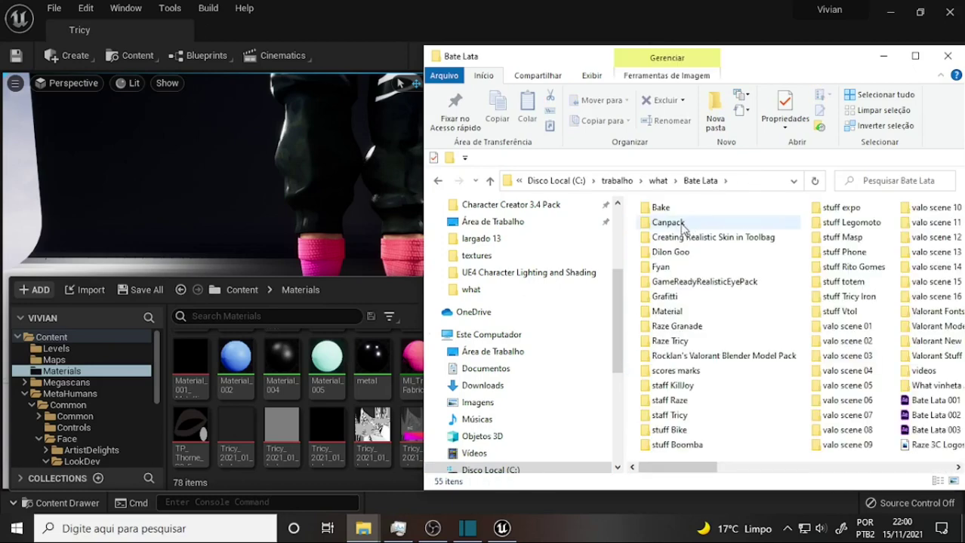
double_click(672, 416)
double_click(750, 245)
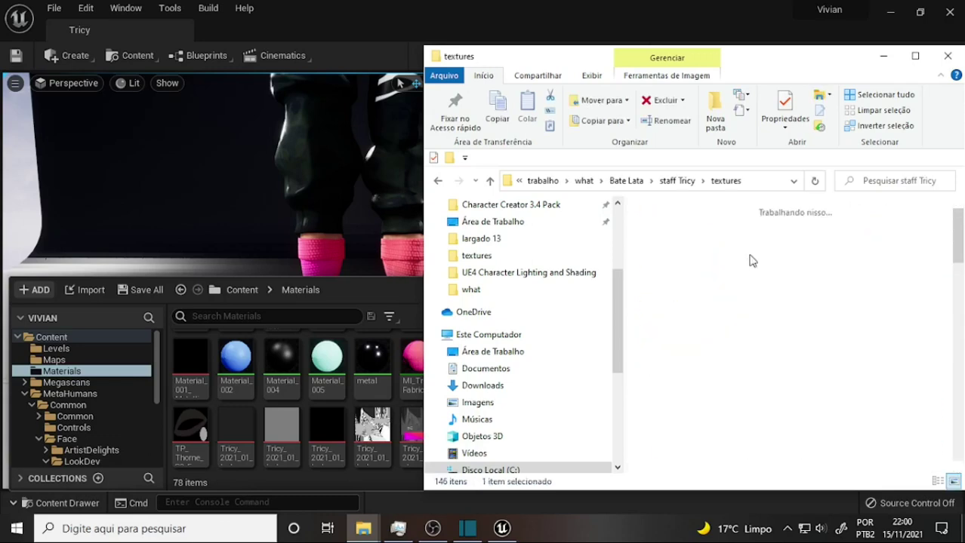
left_click_drag(954, 251, 956, 452)
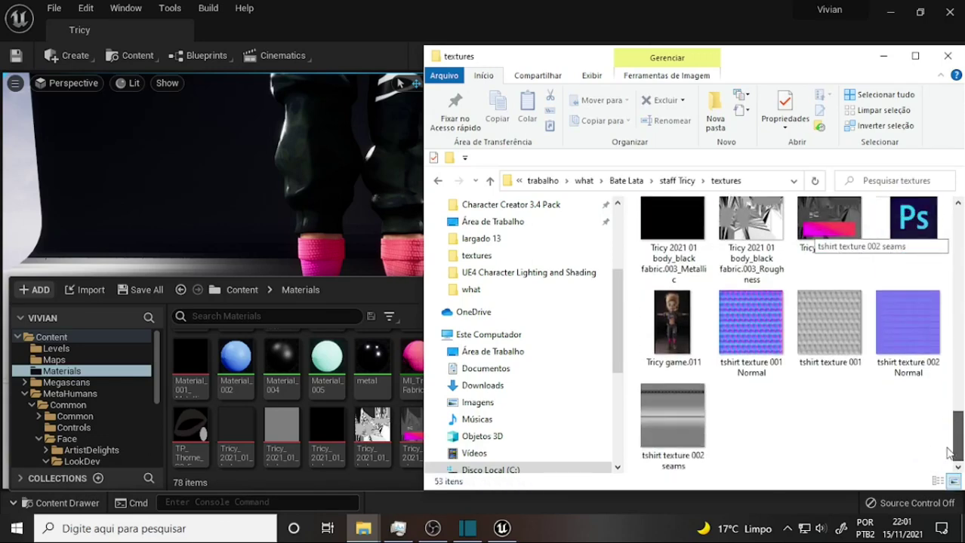
Step: Preview the tshirt texture 002 Normal image, close the viewer, and move Explorer aside
left_click(890, 321)
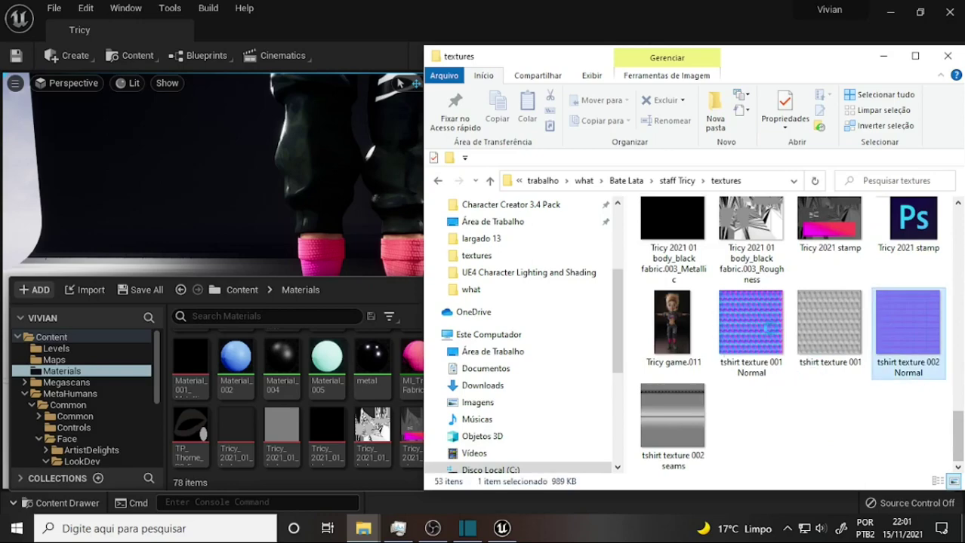
double_click(763, 327)
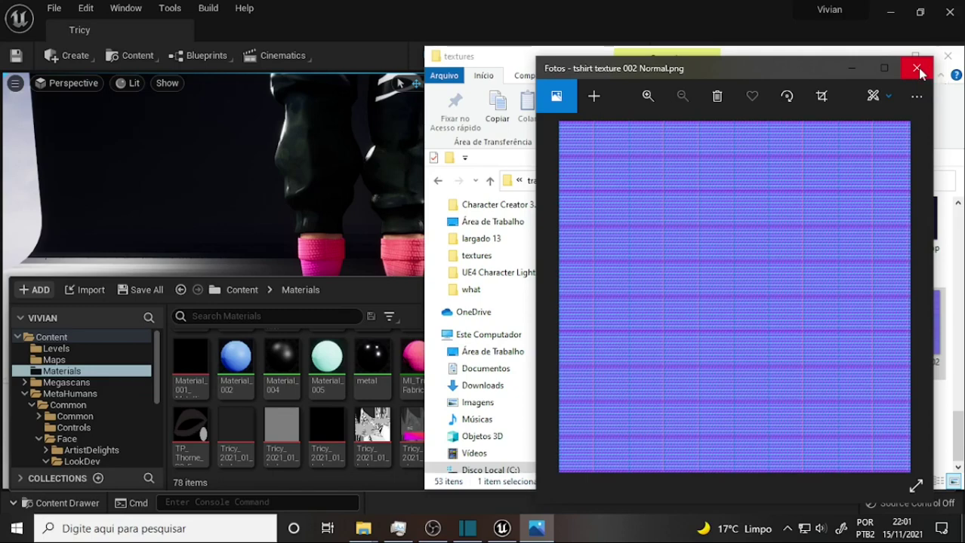
left_click(918, 70)
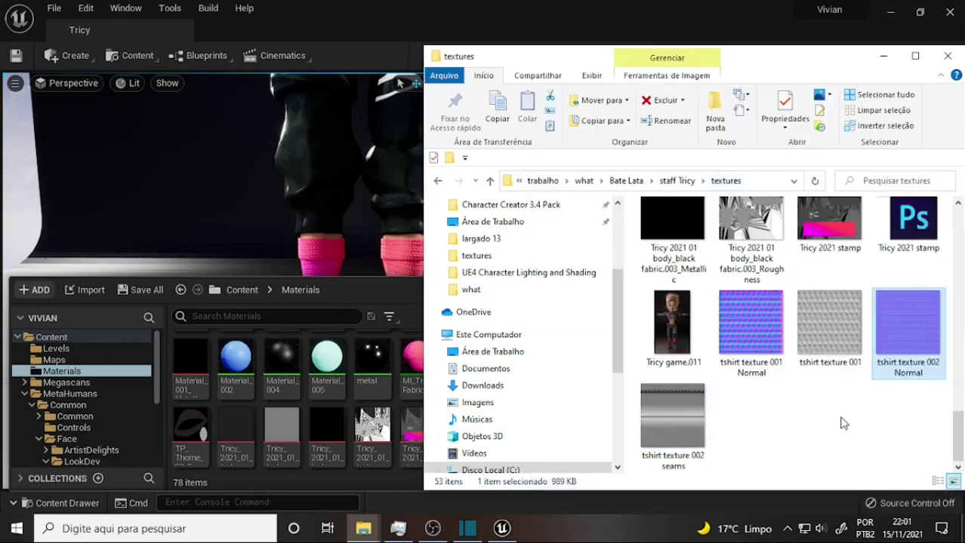
mouse_move(791, 66)
left_mouse_down()
mouse_move(765, 85)
mouse_move(795, 90)
left_mouse_up()
Step: Open the MI_TricyFabric material instance in a floating editor window over the level
left_click(703, 5)
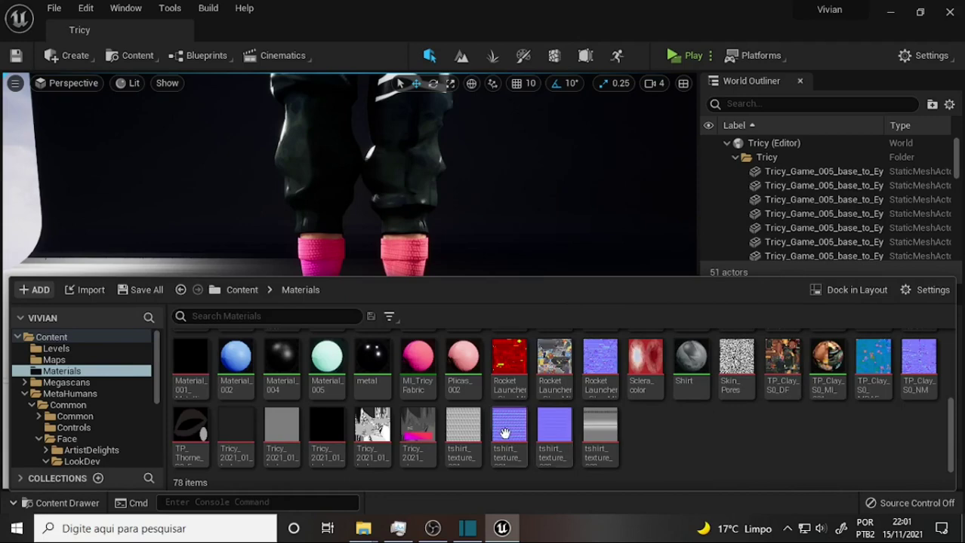
mouse_move(512, 434)
double_click(418, 361)
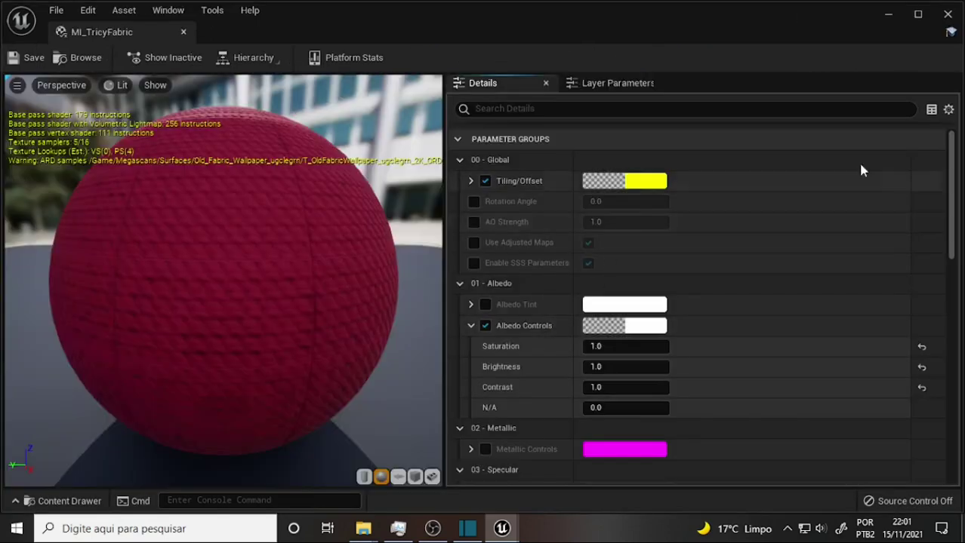
mouse_move(949, 165)
left_mouse_down()
mouse_move(952, 422)
mouse_move(941, 155)
left_mouse_up()
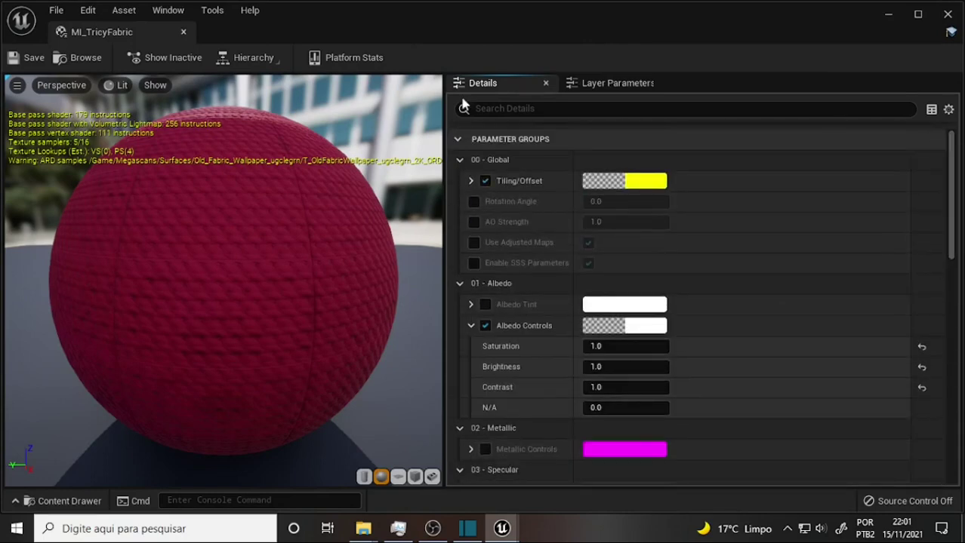
left_click_drag(158, 33, 347, 100)
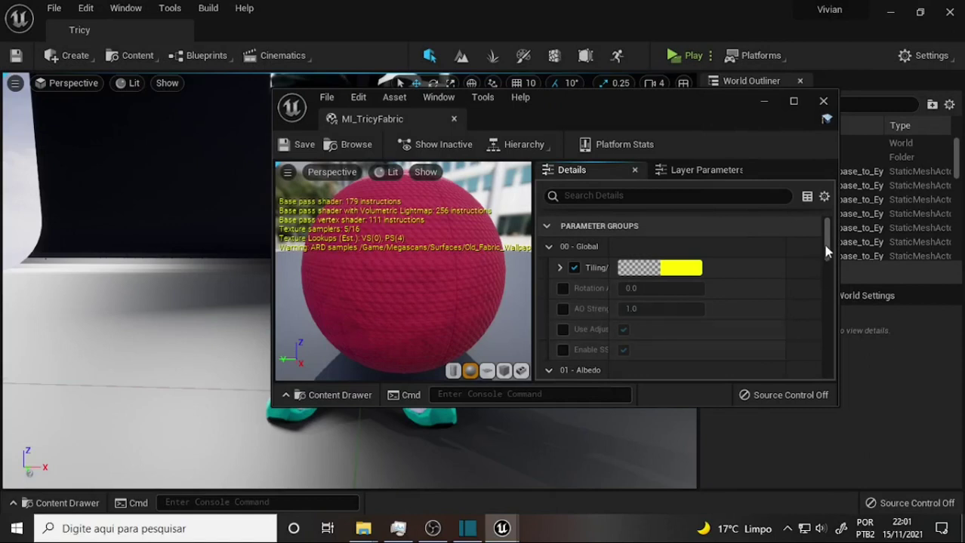
left_click_drag(828, 246, 828, 327)
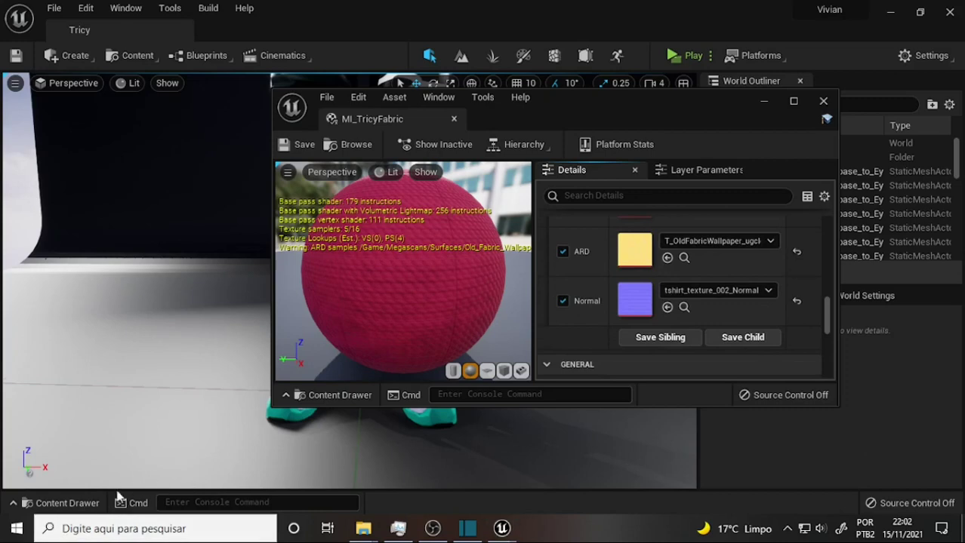
Step: Assign tshirt_texture_001_Normal to the Normal slot and open parent M_MS_Surface_Material via Hierarchy
left_click(64, 503)
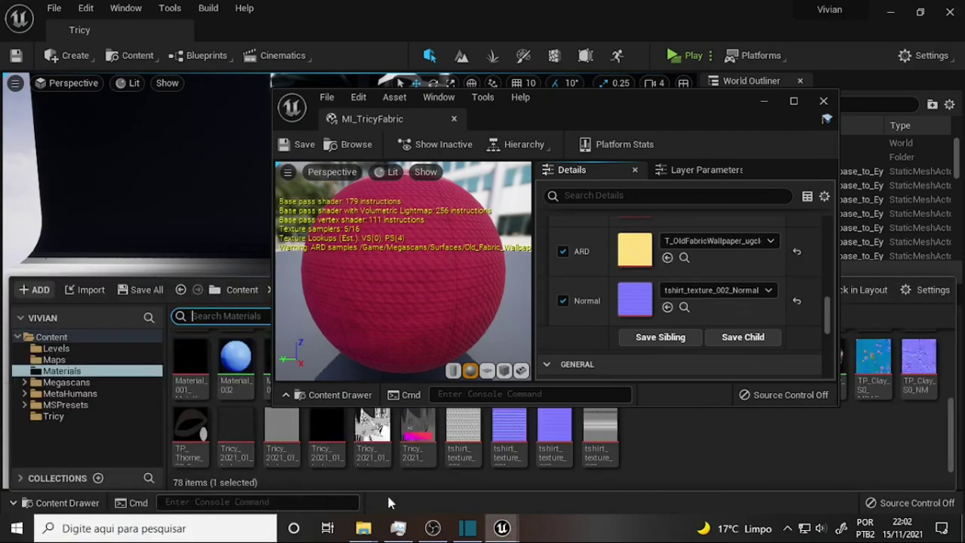
left_click_drag(509, 432, 631, 299)
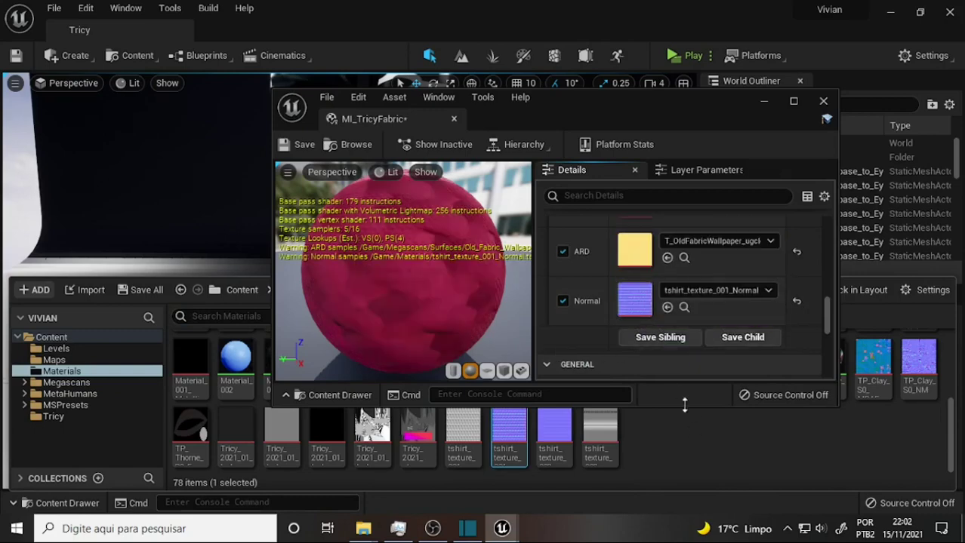
left_click(512, 147)
left_click(570, 186)
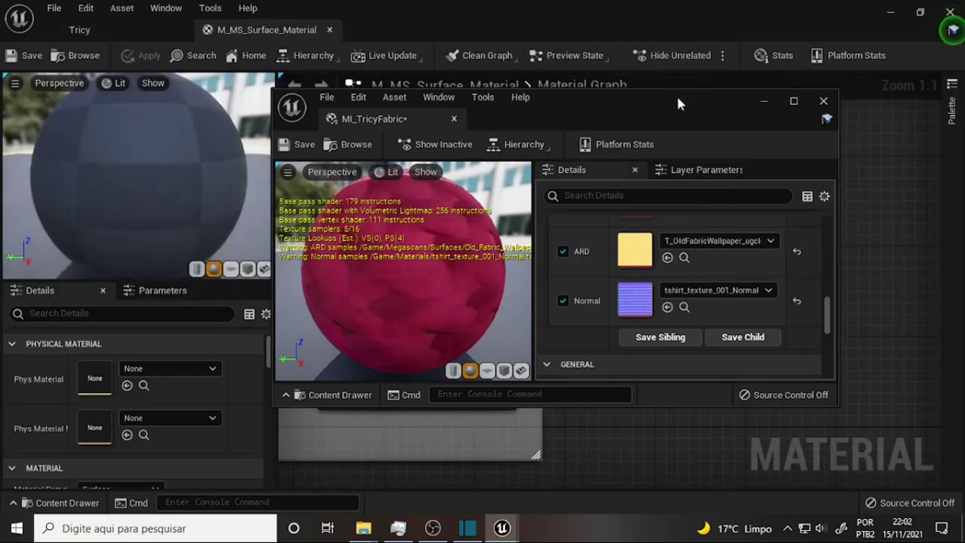
left_click_drag(677, 97, 566, 118)
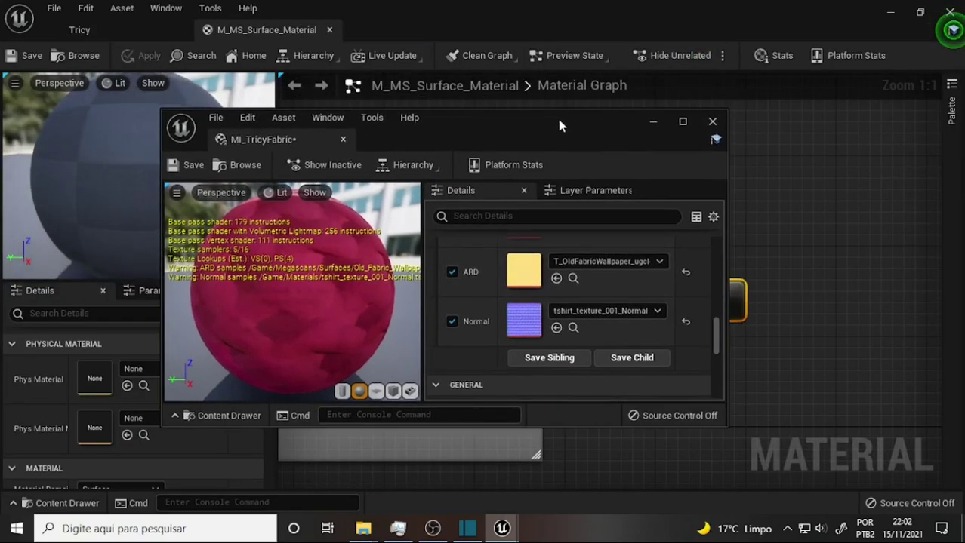
left_click(653, 123)
right_click_drag(577, 190, 594, 214)
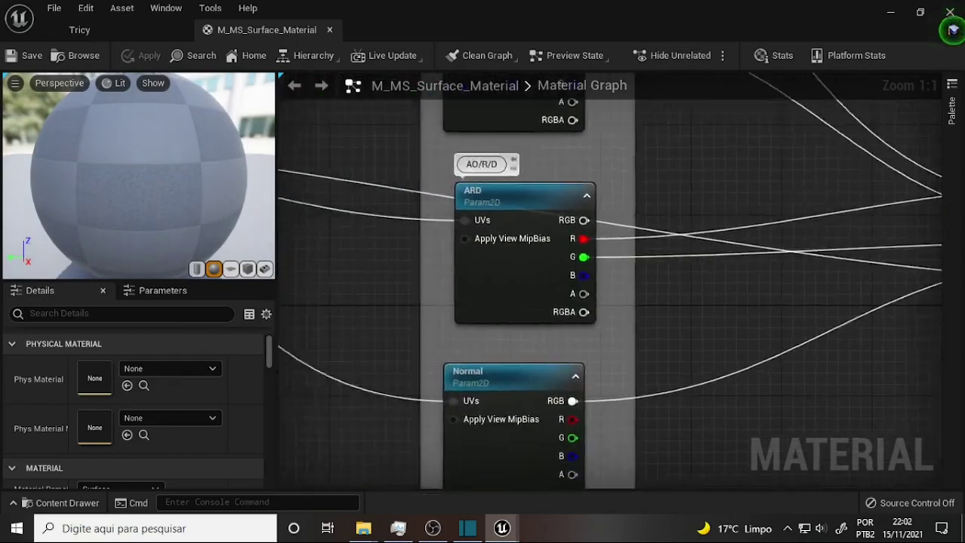
scroll(503, 235, "down", 3)
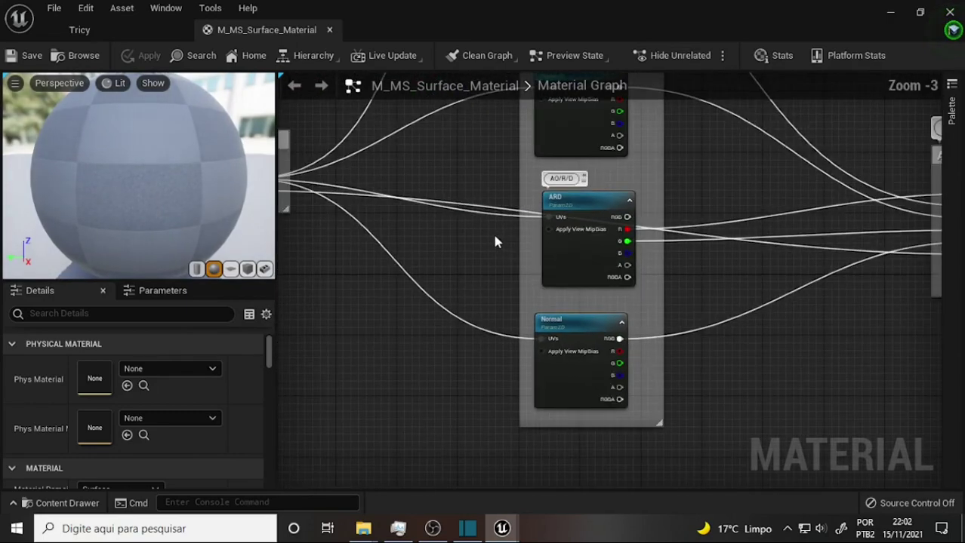
mouse_move(492, 232)
right_mouse_down()
mouse_move(536, 266)
mouse_move(355, 244)
mouse_move(499, 230)
right_mouse_up()
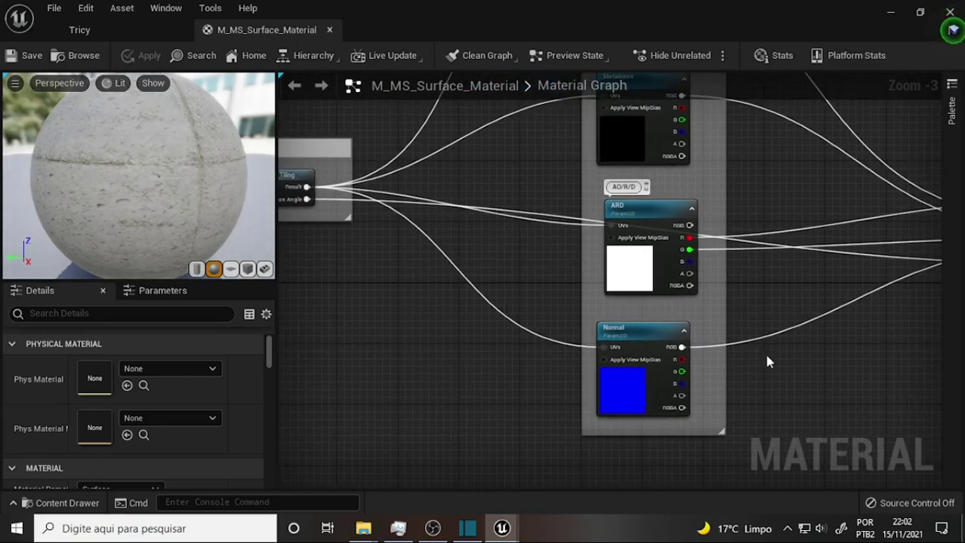
mouse_move(766, 358)
right_mouse_down()
mouse_move(551, 344)
mouse_move(758, 330)
right_mouse_up()
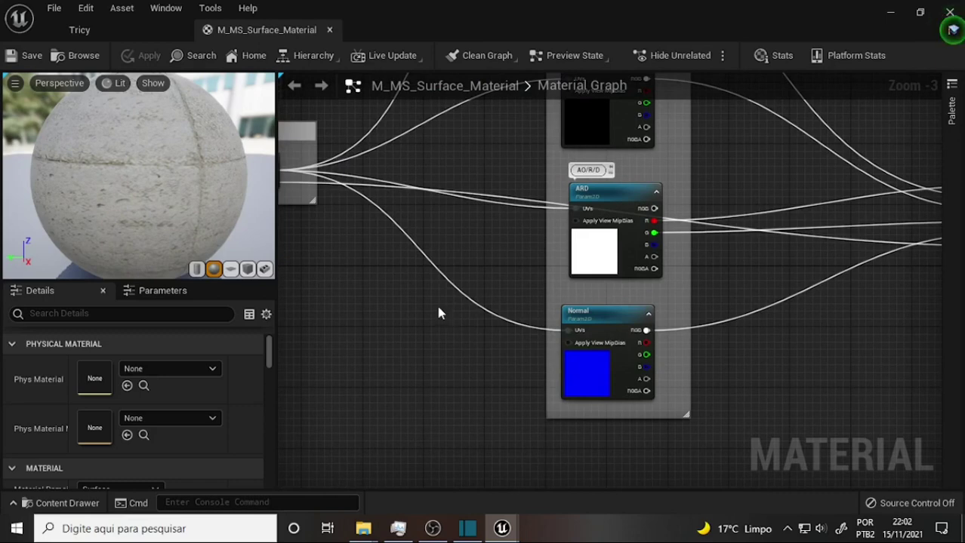
left_click(438, 307)
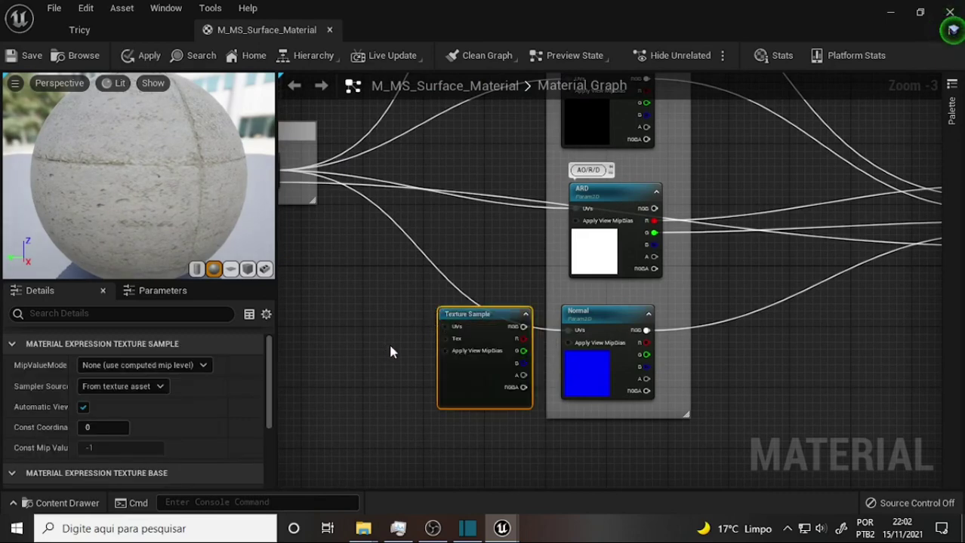
left_click_drag(474, 309, 366, 319)
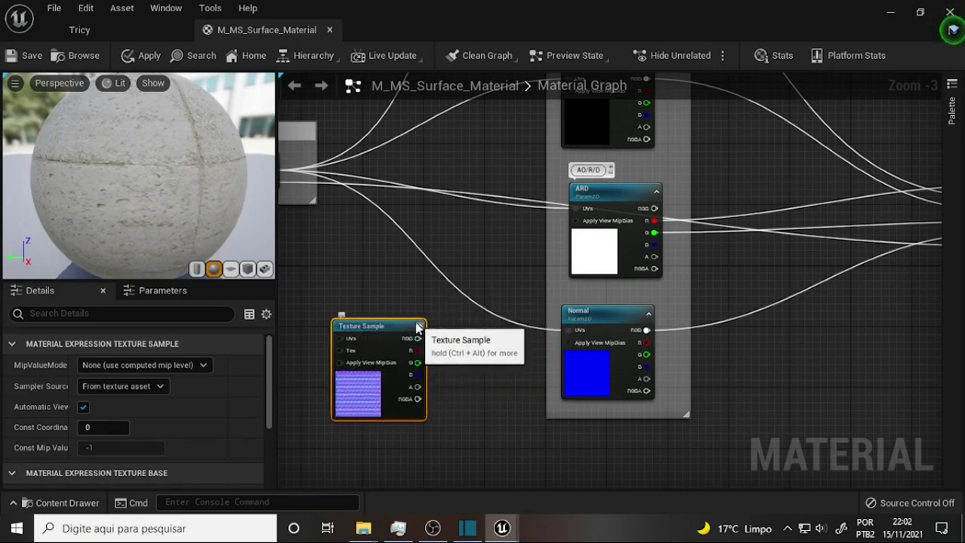
key("Delete")
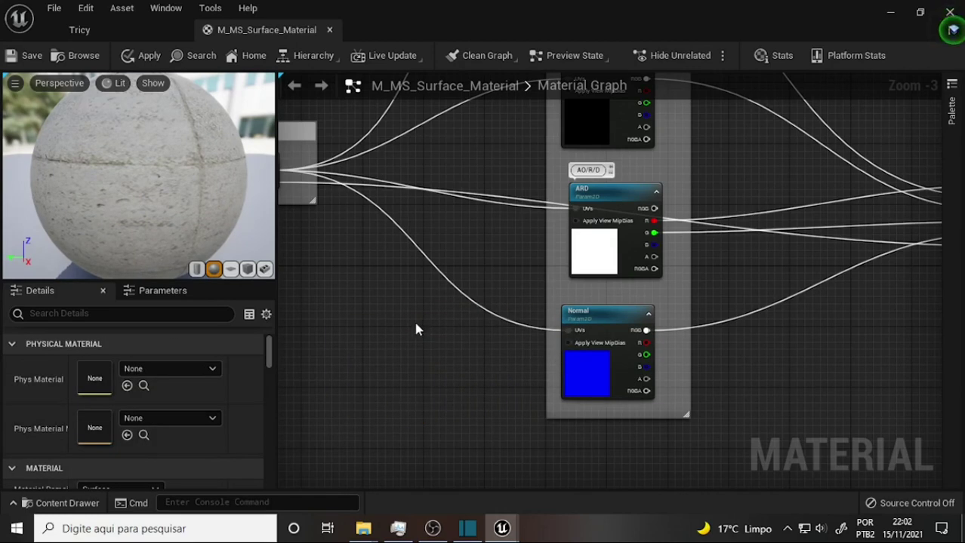
Step: Add a TextureCoordinate node from a 'tex' search and a Multiply node beside it
right_click(391, 310)
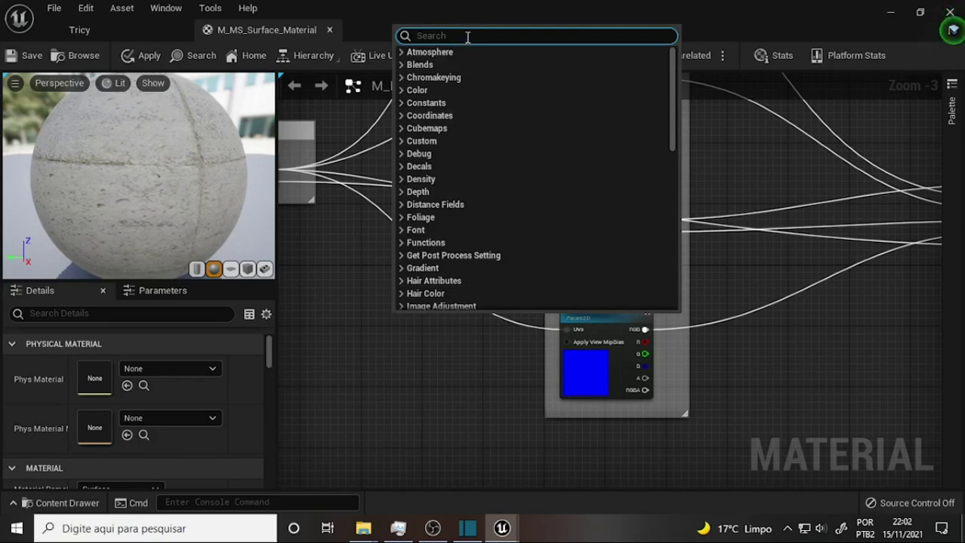
type("tex")
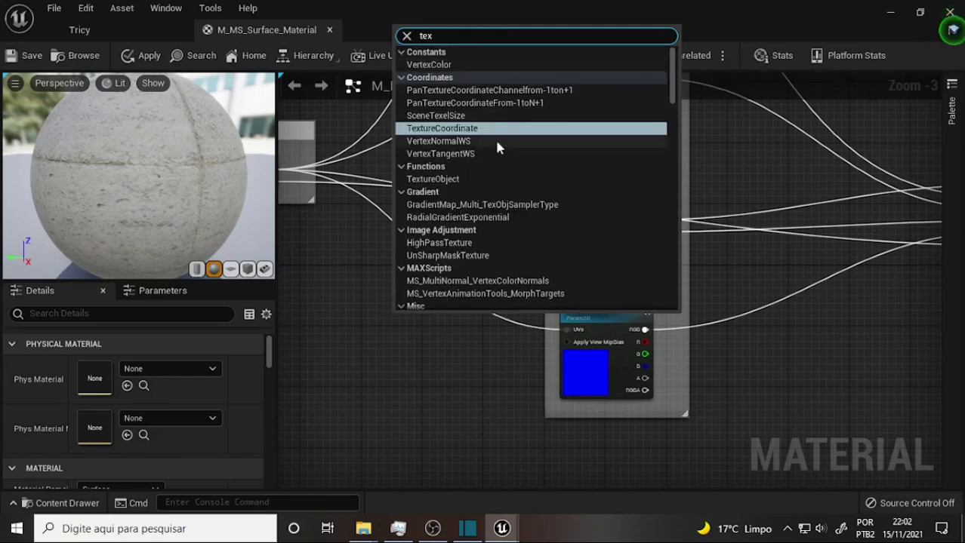
left_click(456, 129)
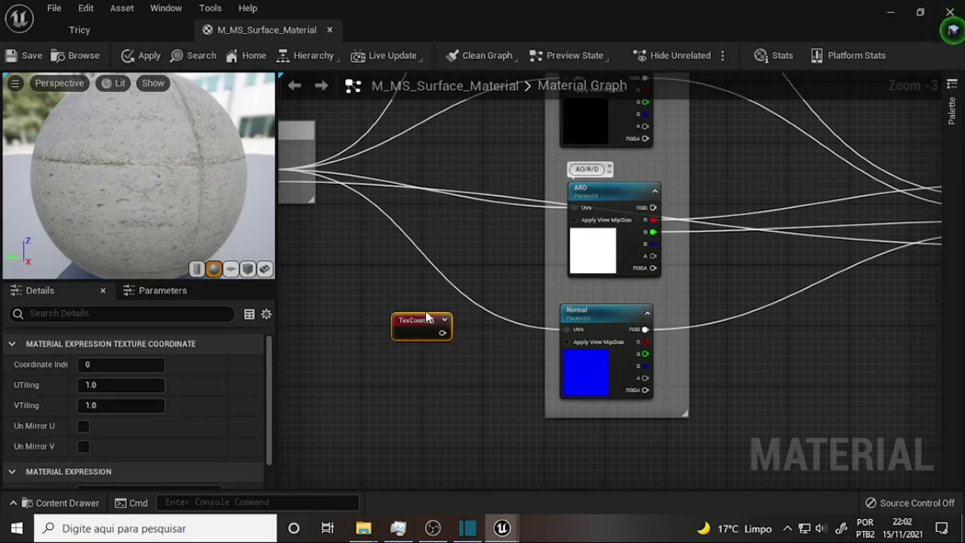
left_click_drag(426, 318, 388, 346)
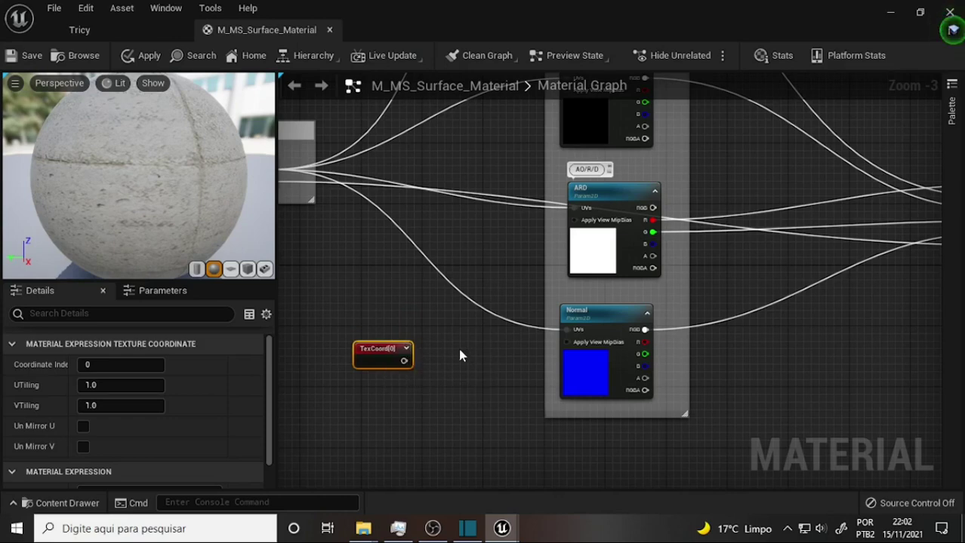
mouse_move(466, 356)
right_mouse_down()
mouse_move(615, 358)
mouse_move(474, 330)
right_mouse_up()
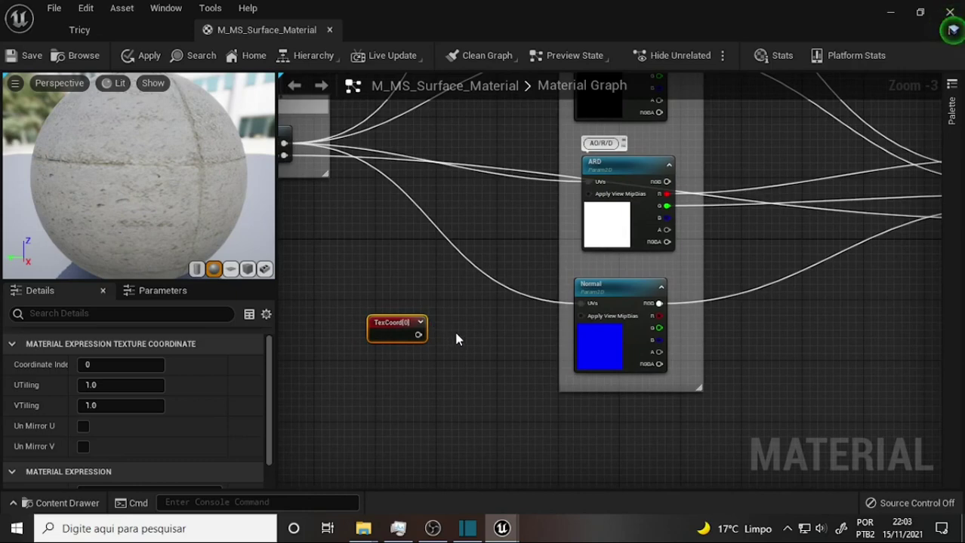
left_click(469, 332)
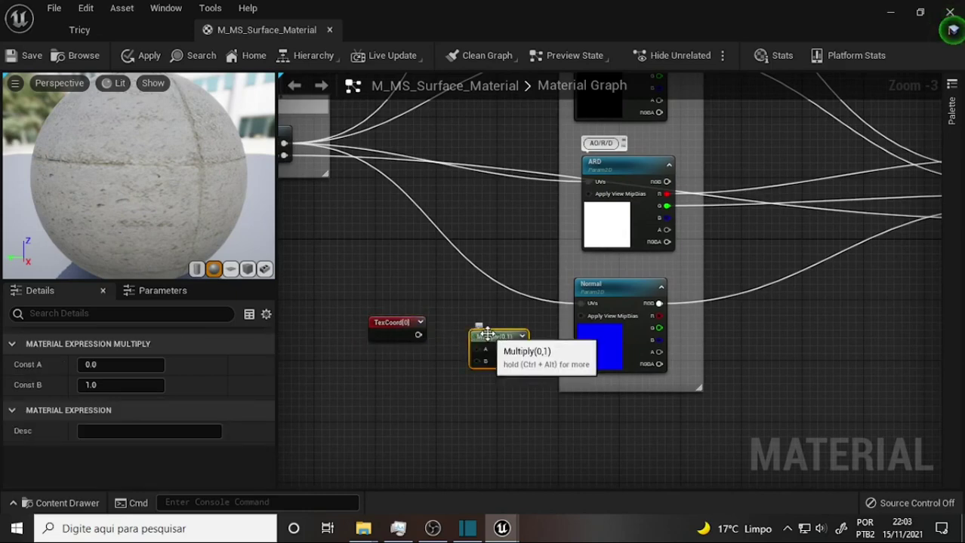
Step: Place a constant below TexCoord and convert it into a scalar parameter named TileNormal
left_click_drag(486, 334, 476, 321)
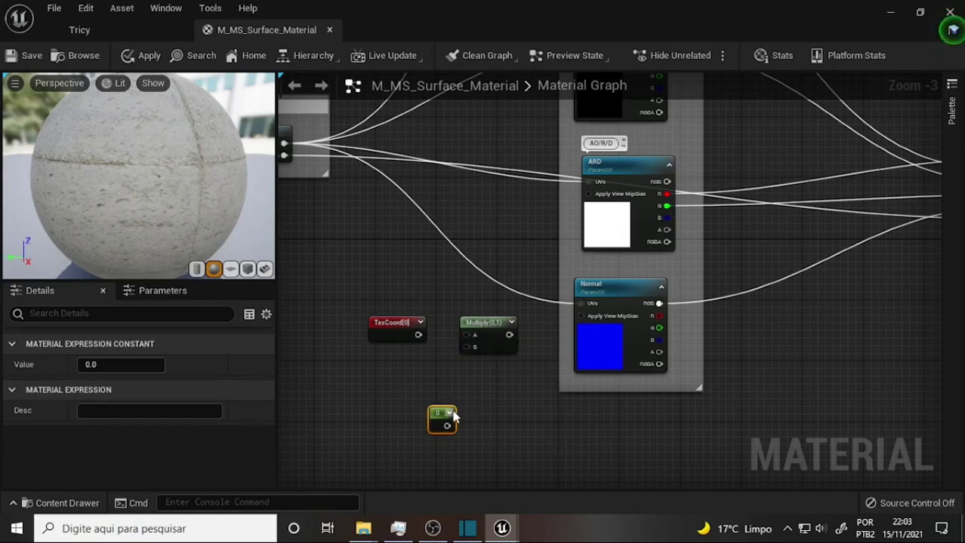
left_click_drag(437, 417, 398, 396)
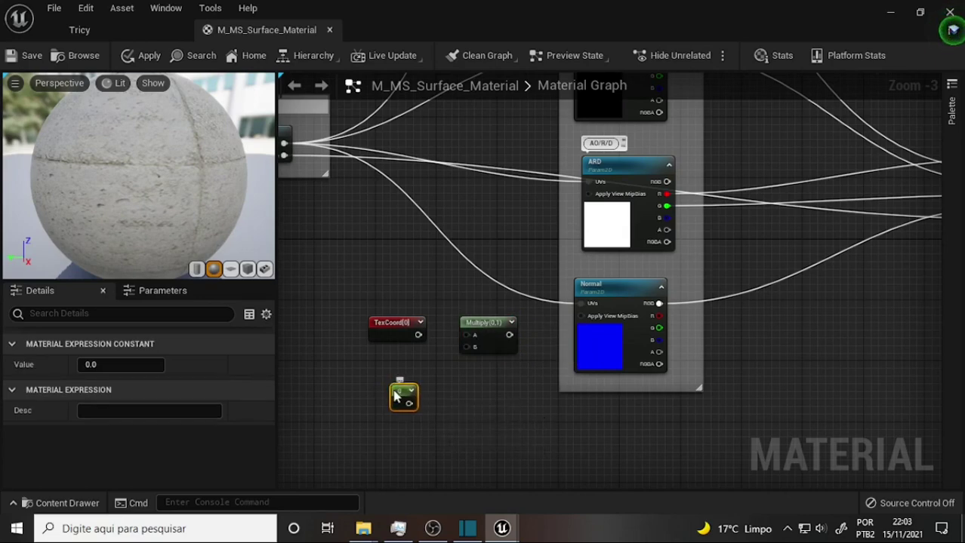
right_click(398, 396)
left_click(453, 116)
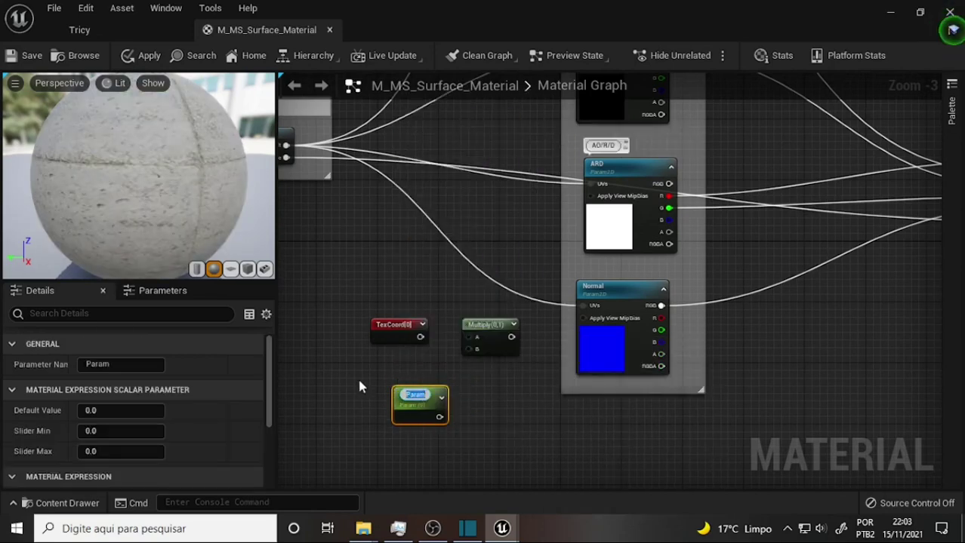
type("Til")
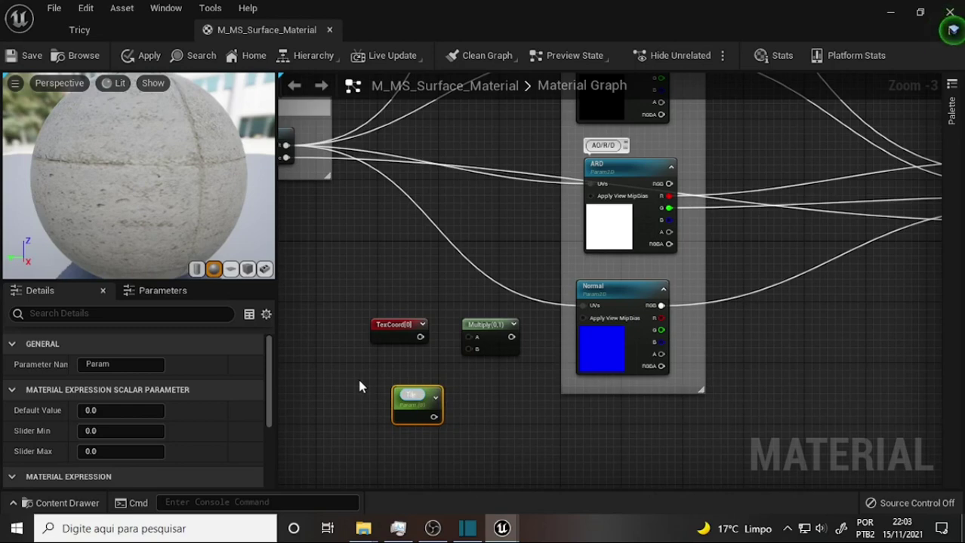
type("eNum")
key("BackSpace")
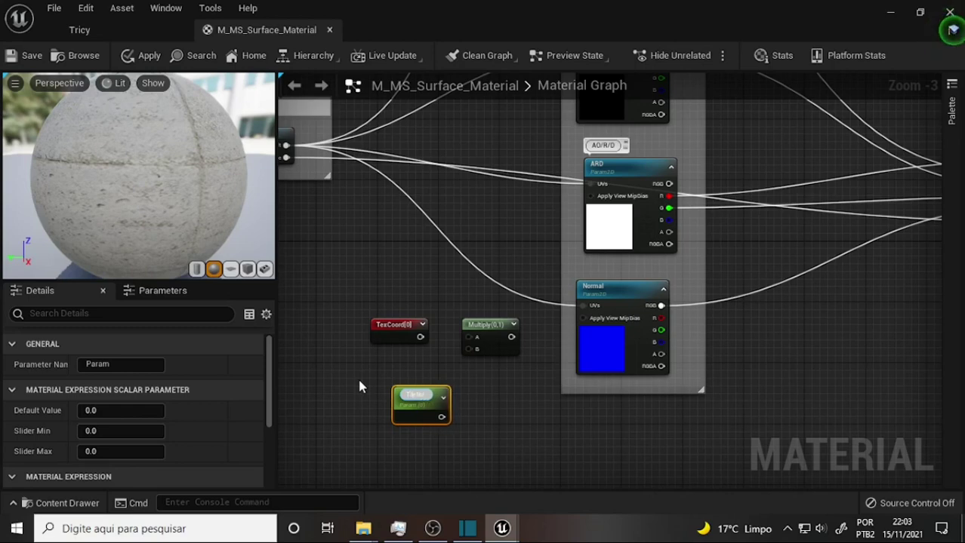
type("rmal")
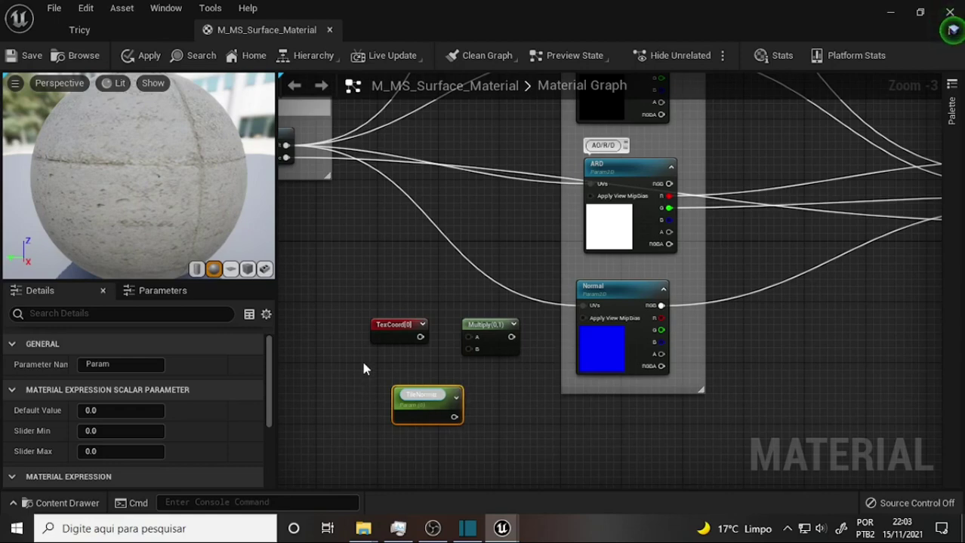
left_click(608, 469)
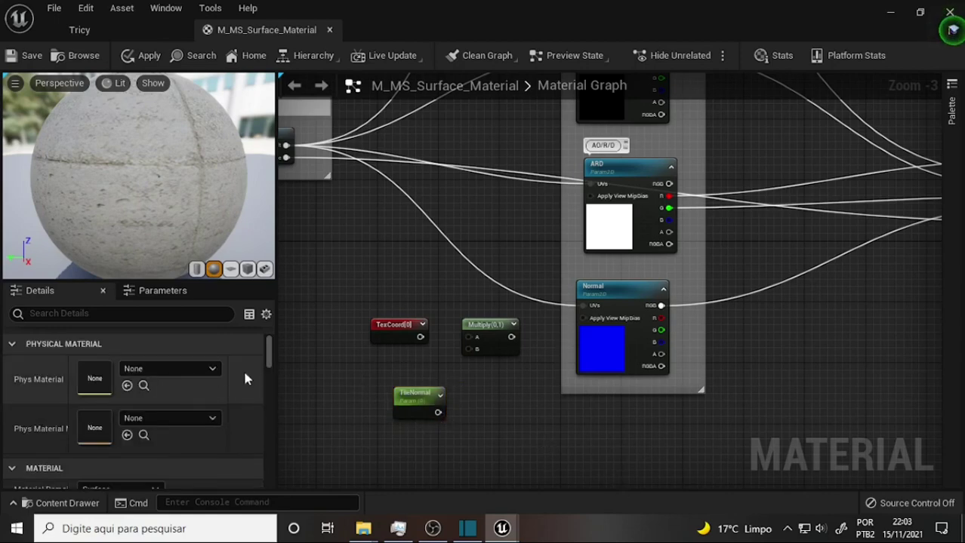
Step: Wire TexCoord into Multiply A, TileNormal into Multiply B, and Multiply's output into Normal UVs
left_click_drag(419, 337, 469, 338)
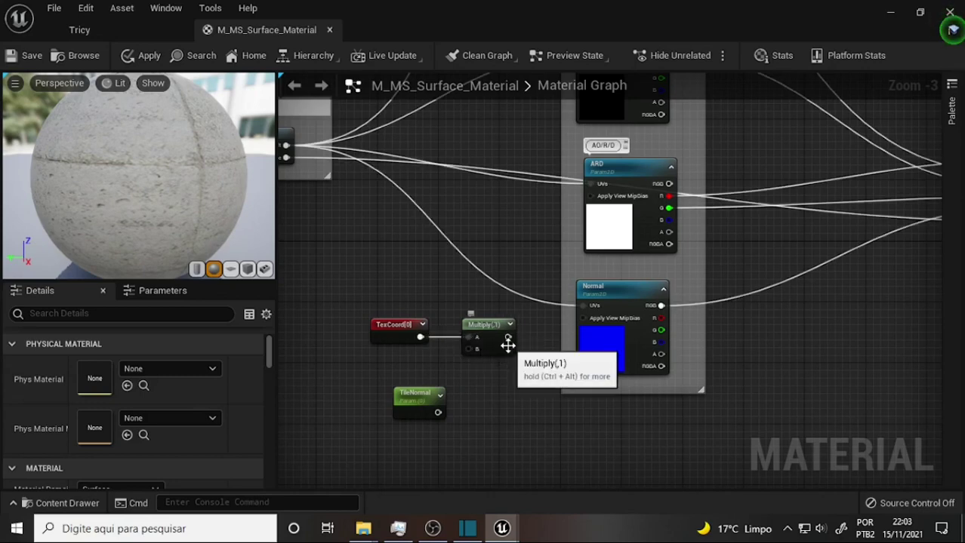
mouse_move(507, 337)
left_mouse_down()
mouse_move(578, 323)
mouse_move(583, 306)
left_mouse_up()
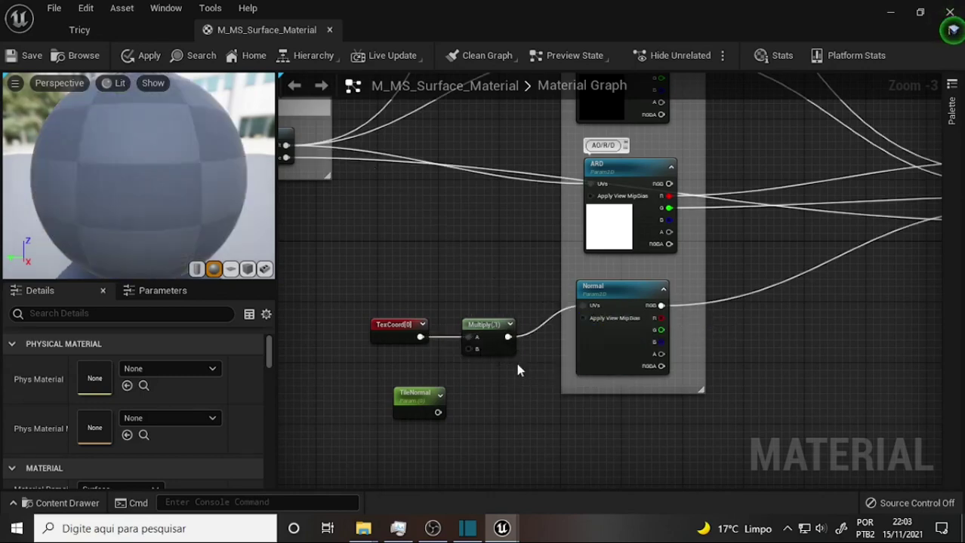
left_click_drag(437, 412, 471, 350)
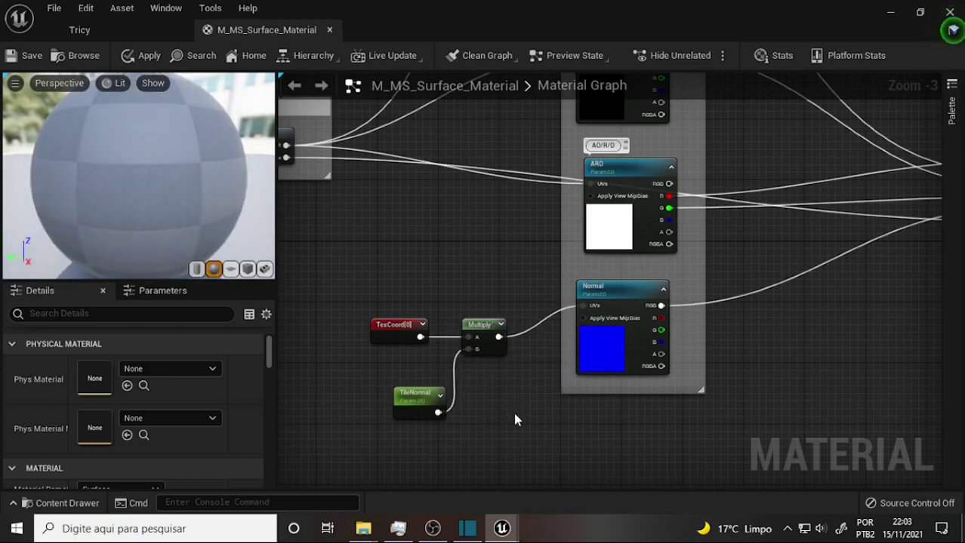
Step: Select TileNormal and review its parameter group options in the Details panel
left_click(411, 395)
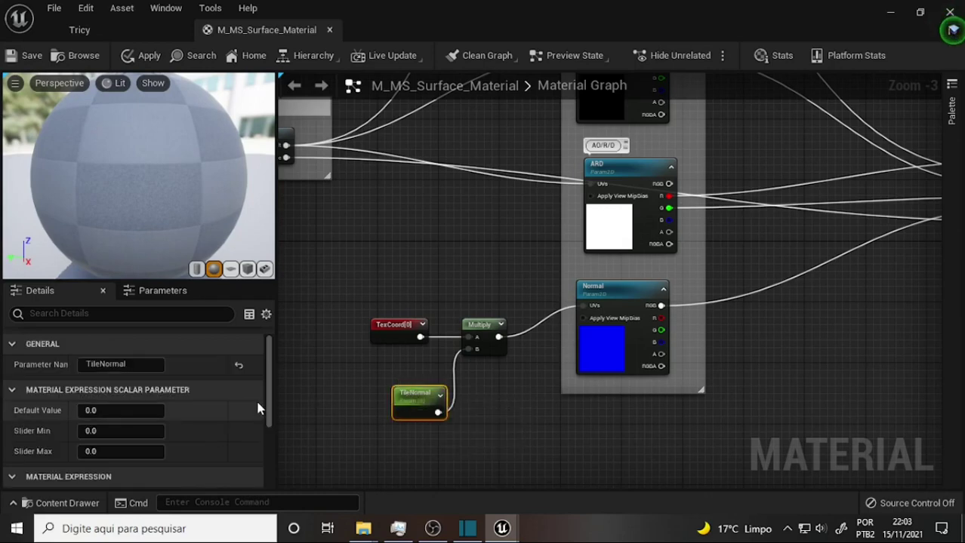
left_click_drag(270, 361, 266, 408)
left_click(157, 410)
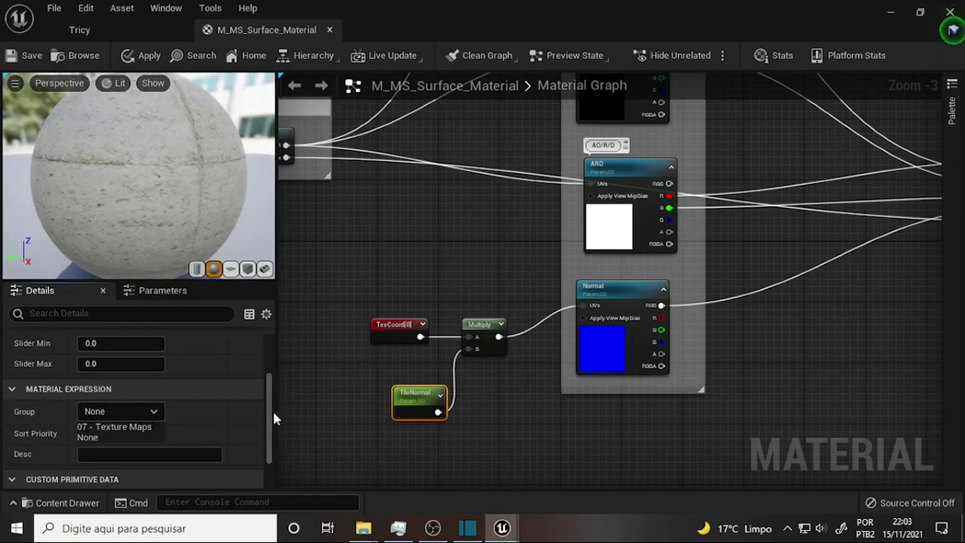
left_click_drag(269, 412, 269, 373)
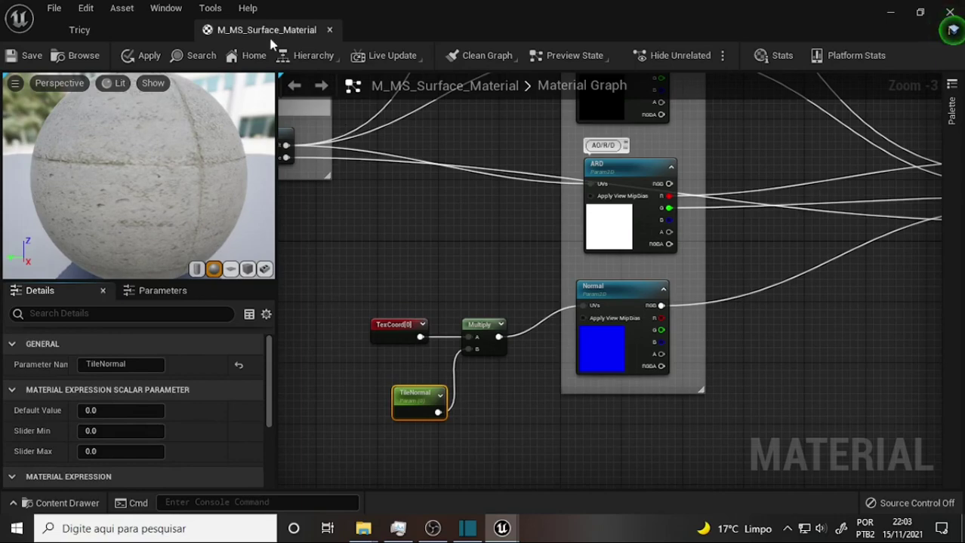
Step: Float the material editor aside, reopen MI_TricyFabric, then bring M_MS_Surface_Material's editor forward
left_click_drag(264, 29, 198, 195)
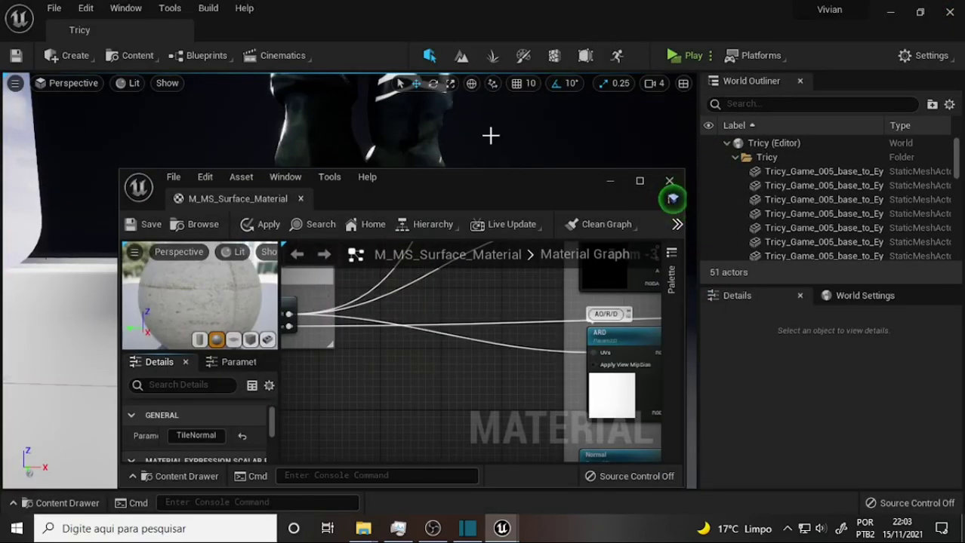
left_click_drag(411, 179, 481, 131)
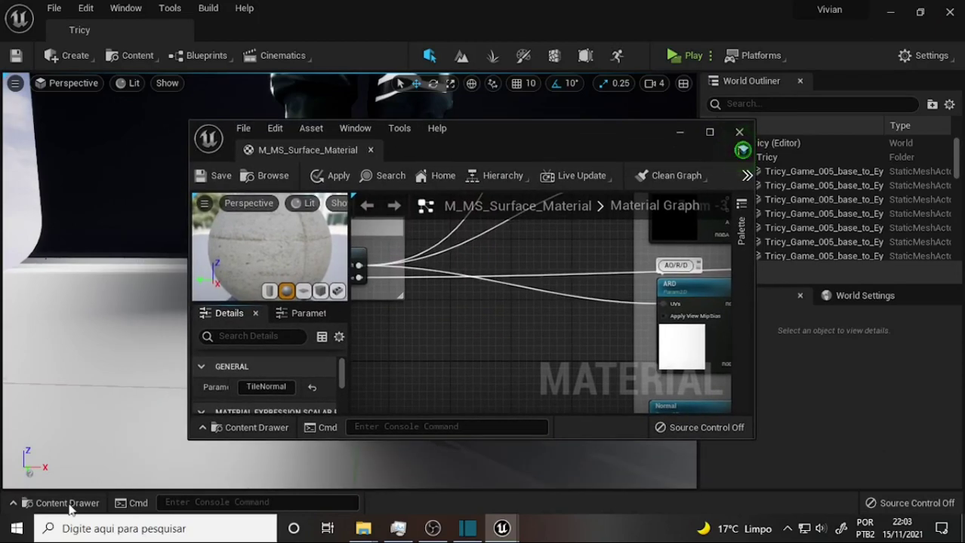
left_click(49, 503)
left_click_drag(515, 136, 768, 111)
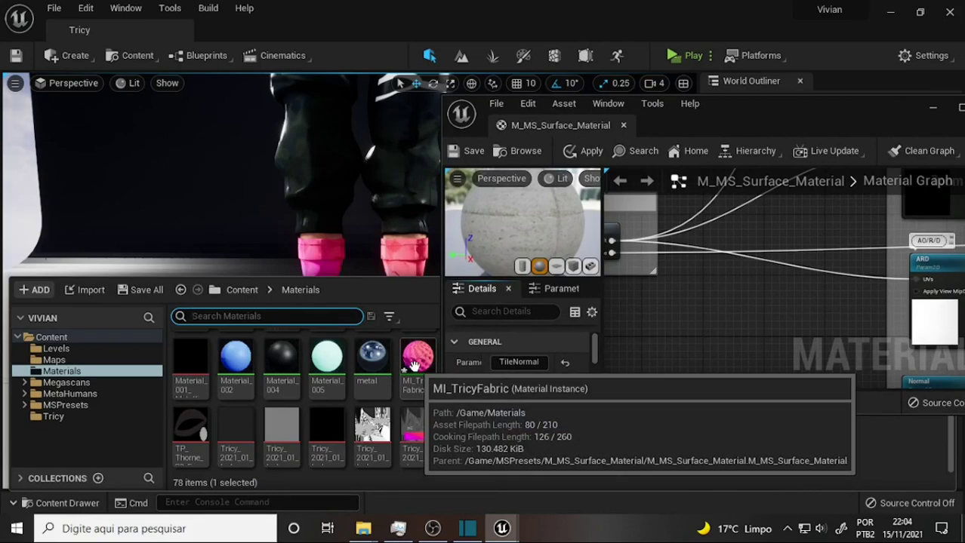
double_click(413, 366)
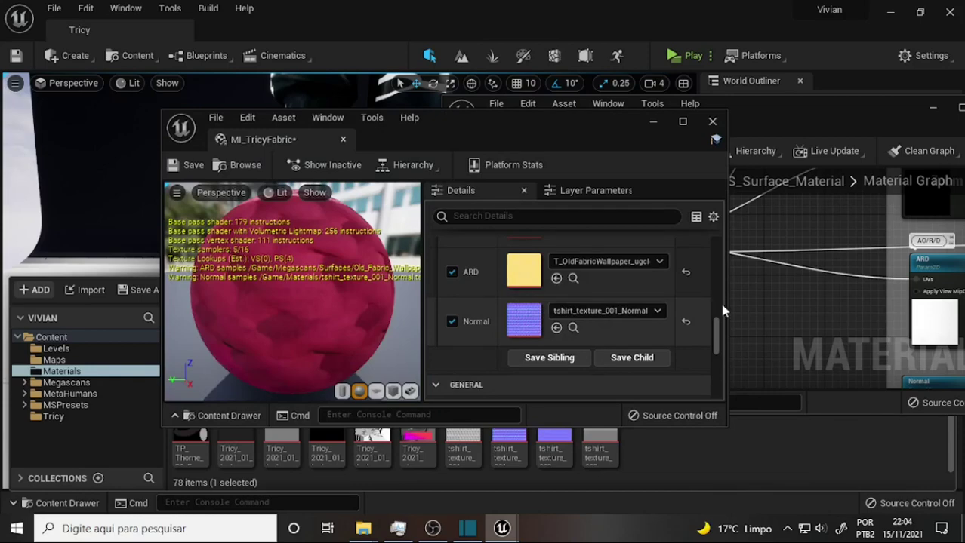
mouse_move(717, 338)
left_mouse_down()
mouse_move(717, 258)
mouse_move(718, 312)
left_mouse_up()
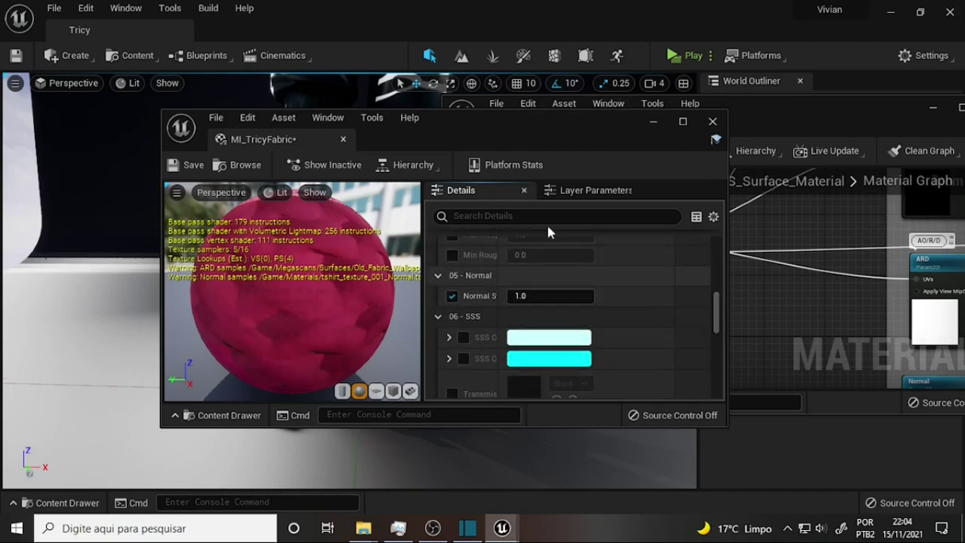
left_click(766, 179)
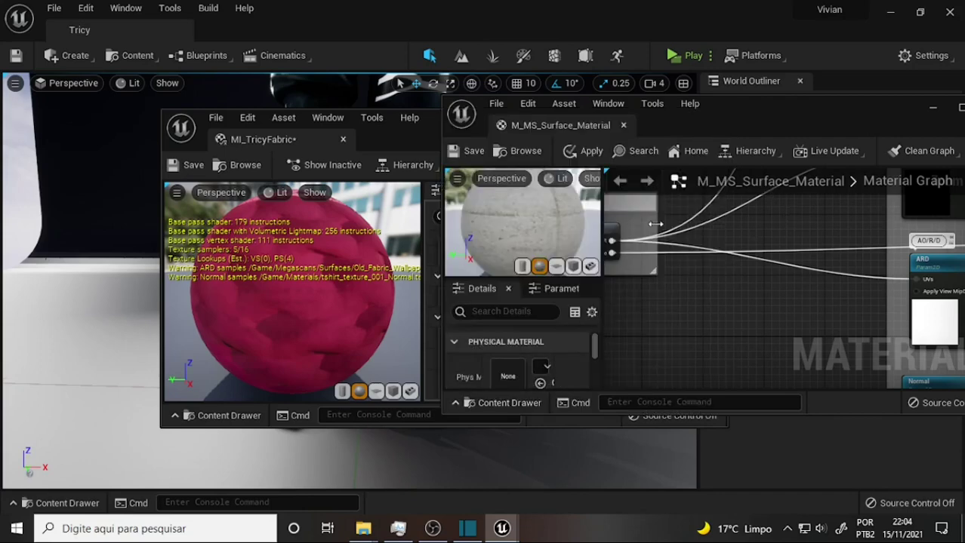
Step: Select the TileNormal node and dock the M_MS_Surface_Material editor into the main window
left_click_drag(716, 111, 491, 93)
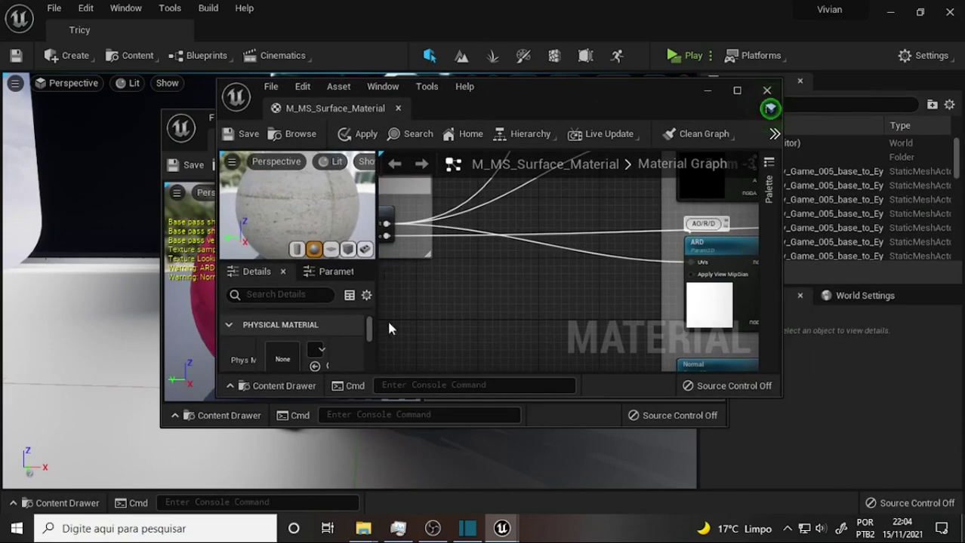
scroll(541, 281, "down", 6)
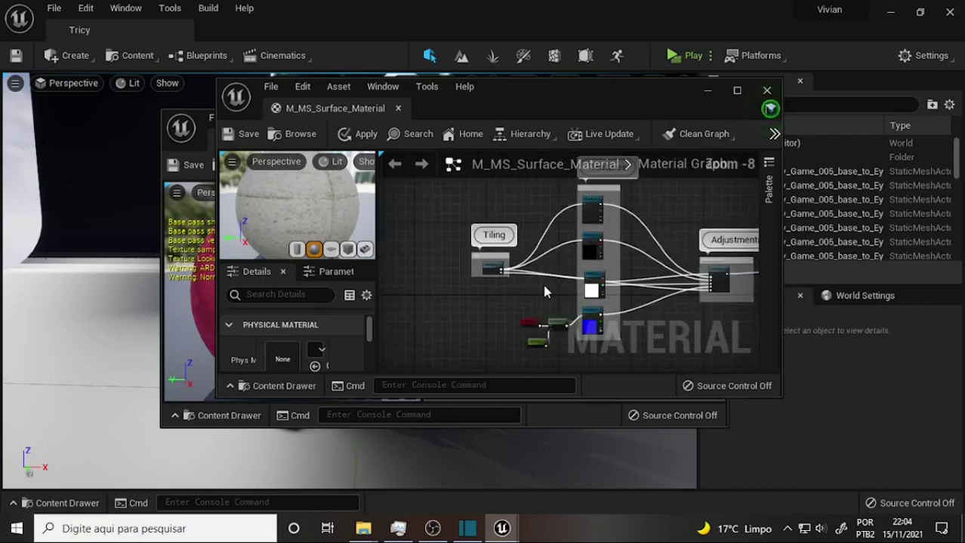
scroll(541, 282, "up", 2)
scroll(491, 303, "up", 3)
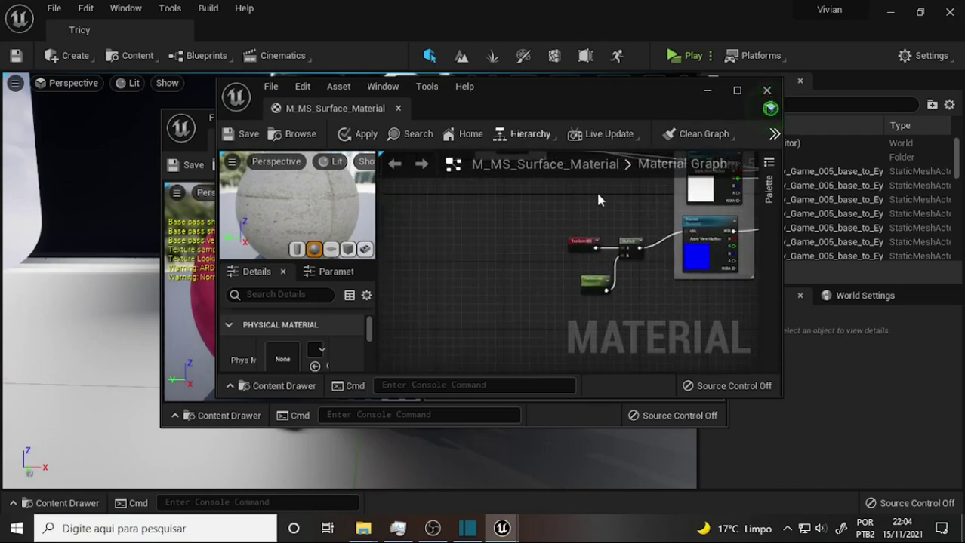
left_click(595, 283)
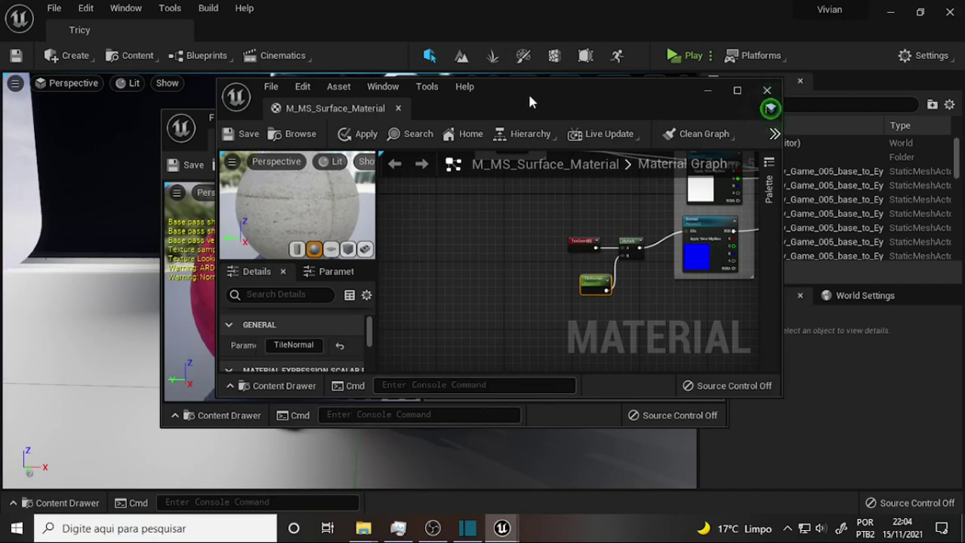
left_click_drag(529, 100, 542, 91)
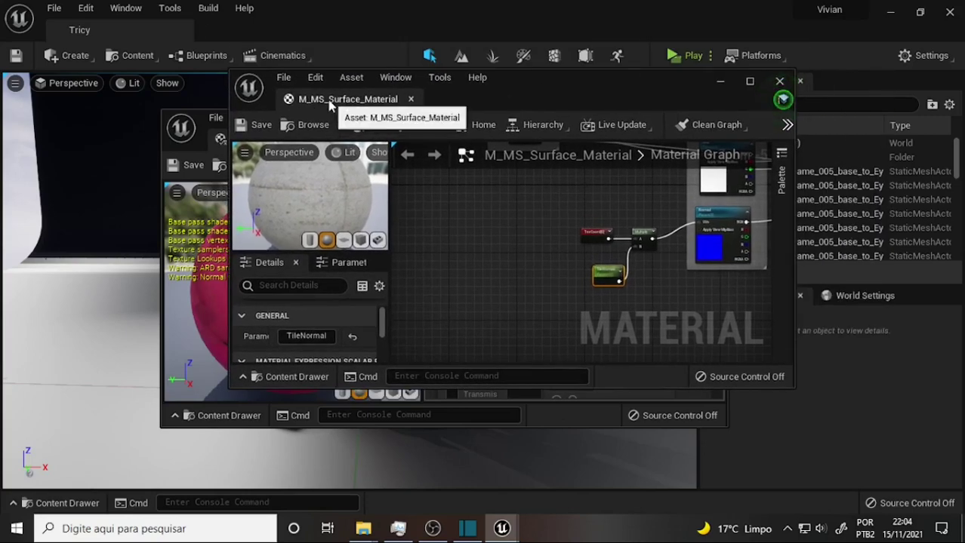
left_click_drag(329, 106, 287, 30)
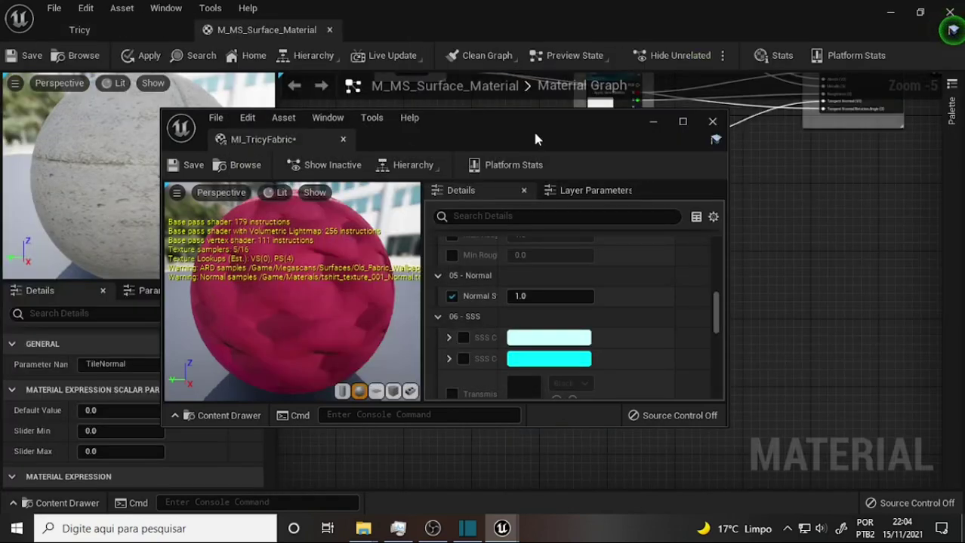
Step: Close the MI_TricyFabric editor and set TileNormal's Default Value to 1.0
left_click(712, 122)
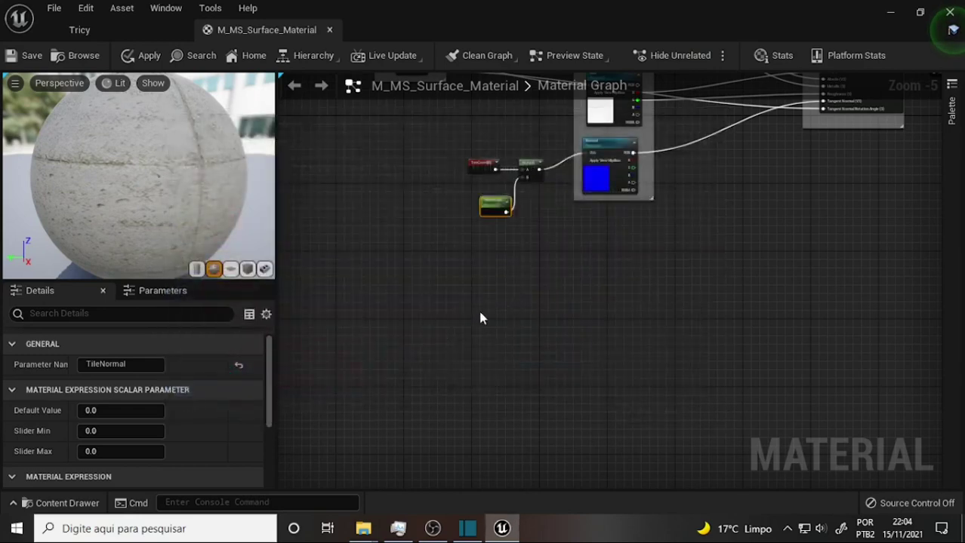
scroll(272, 380, "down", 2)
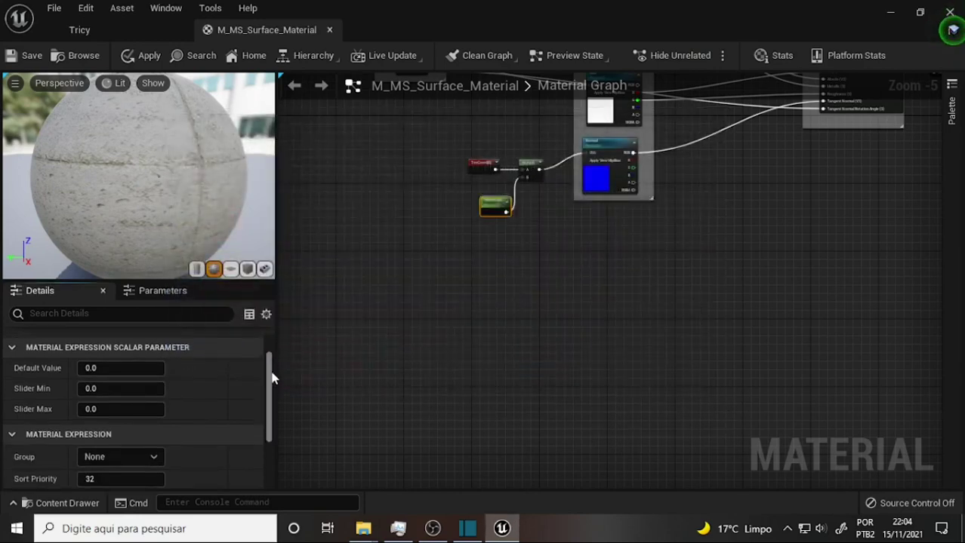
left_click(109, 365)
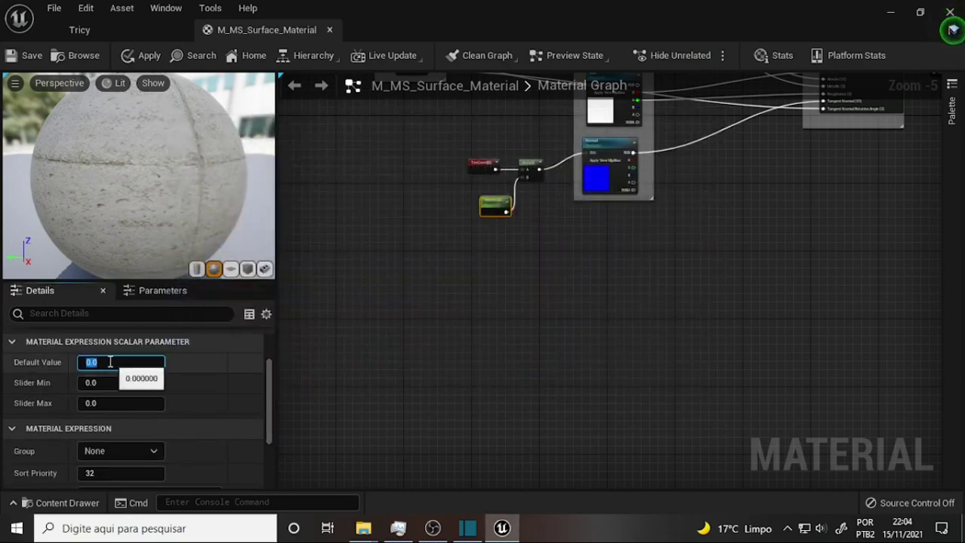
type("1")
left_click(358, 385)
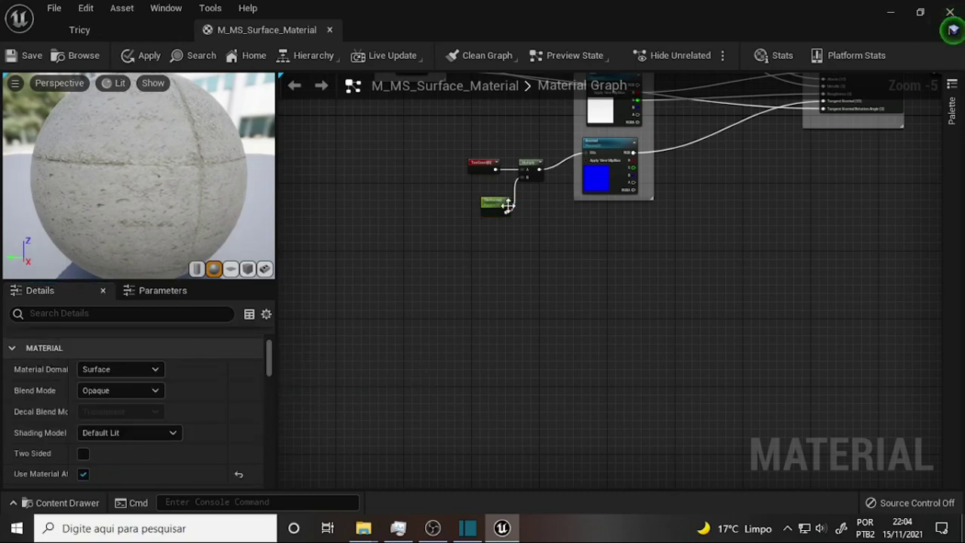
key("ctrl+z")
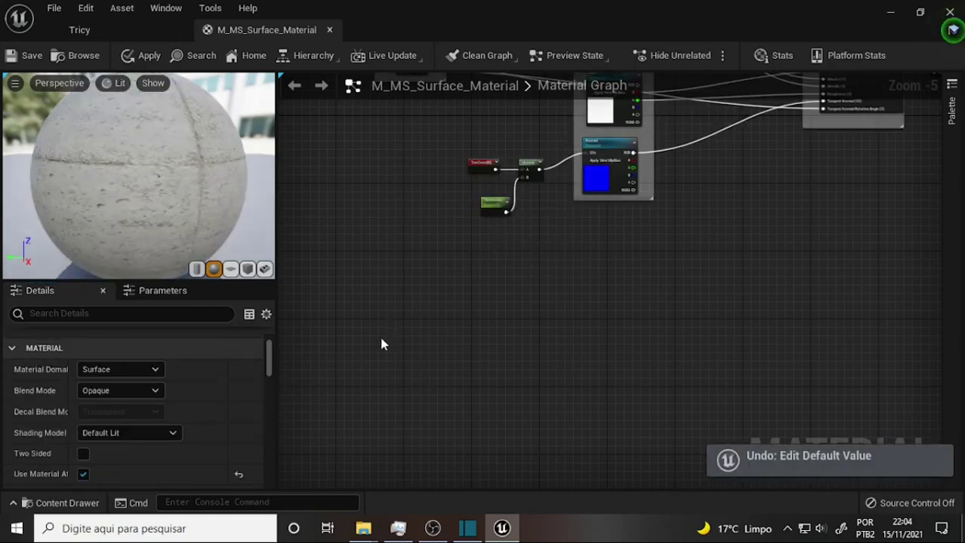
left_click(494, 205)
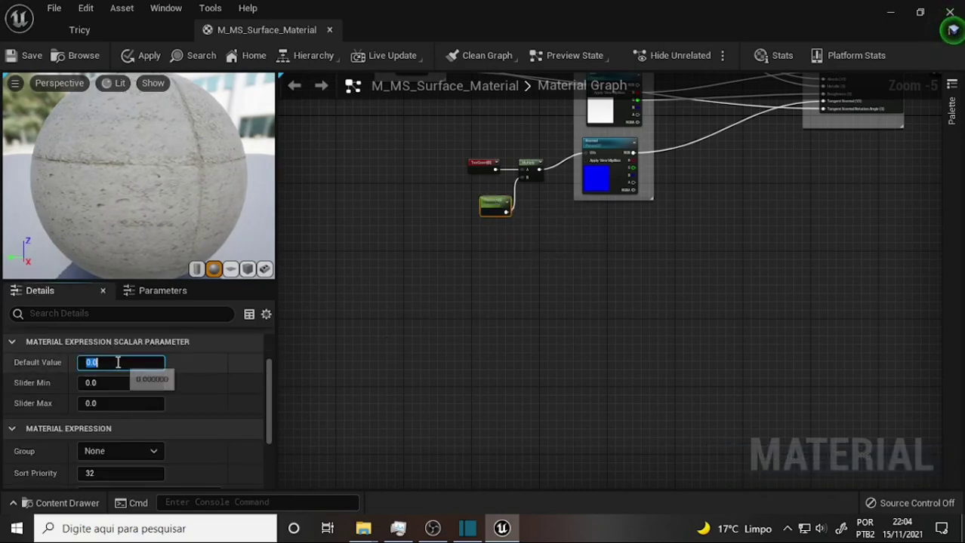
left_click(414, 382)
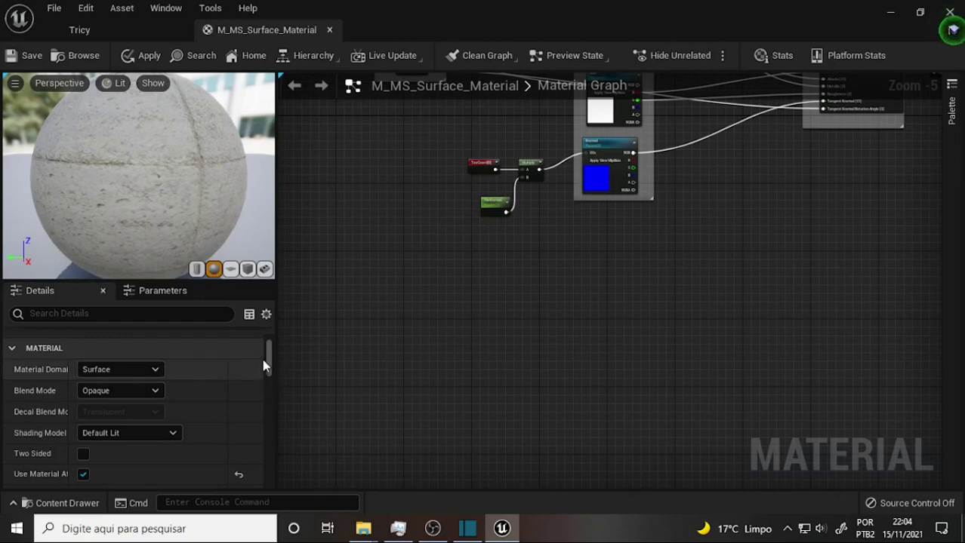
left_click(494, 205)
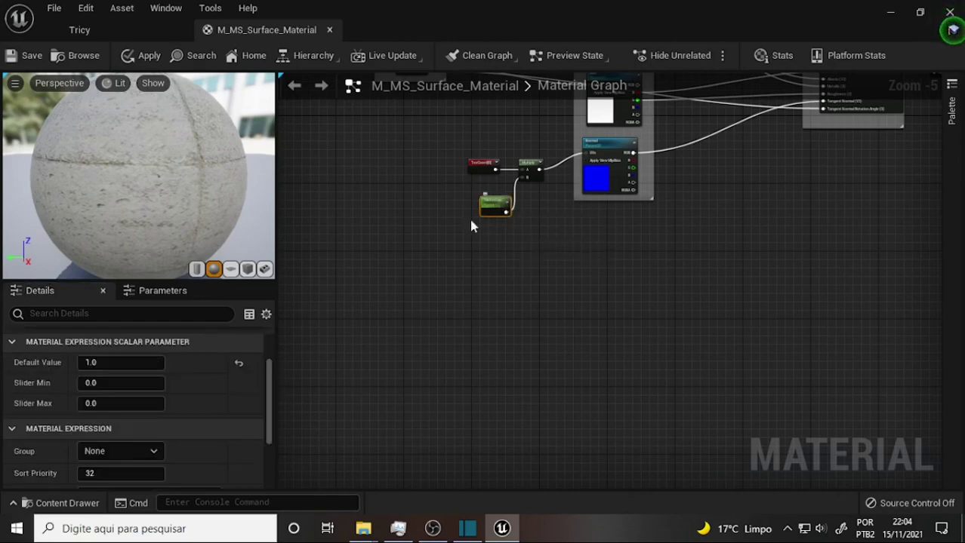
scroll(271, 360, "up", 2)
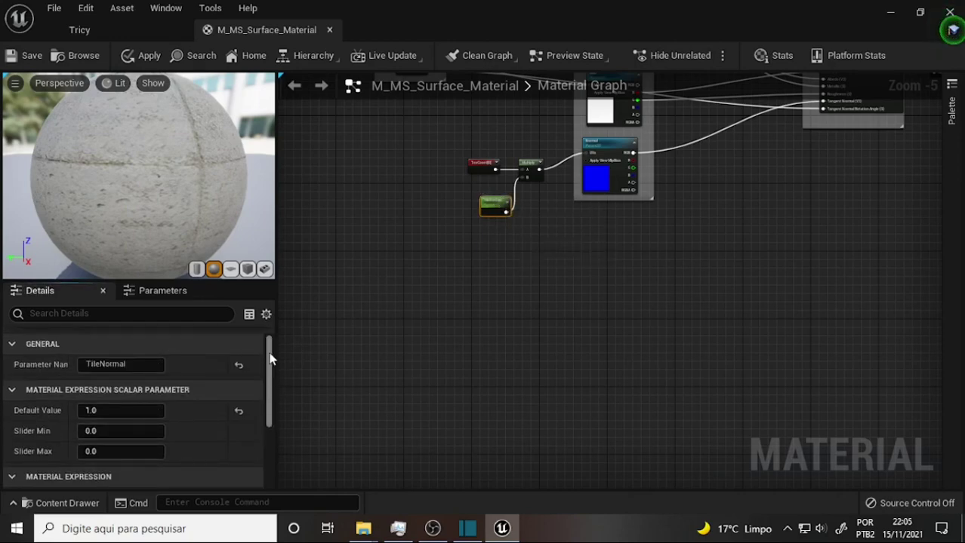
scroll(272, 397, "down", 2)
scroll(272, 397, "down", 1)
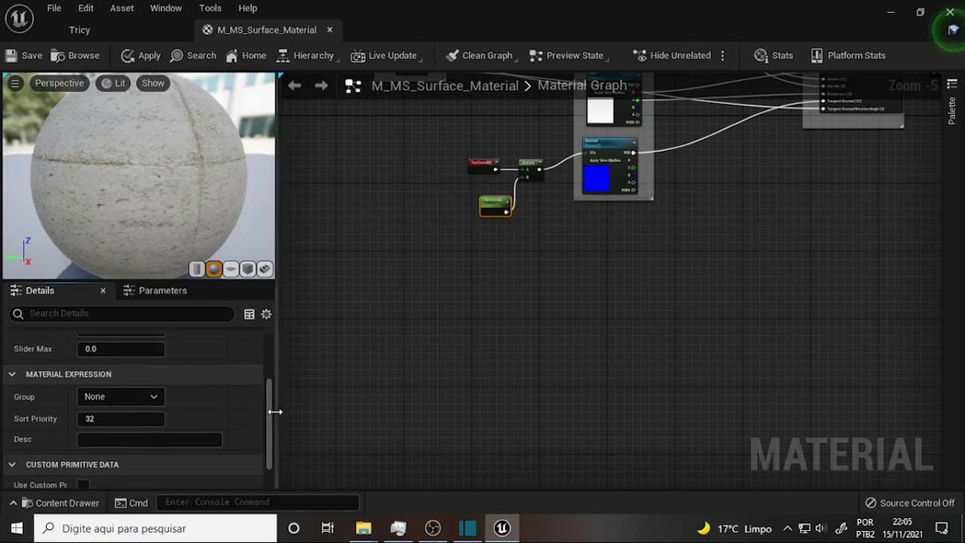
Step: Assign TileNormal to the 05 - Normal group and float M_MS_Surface_Material in its own window
left_click(154, 397)
left_click(113, 397)
type("05 - Normal")
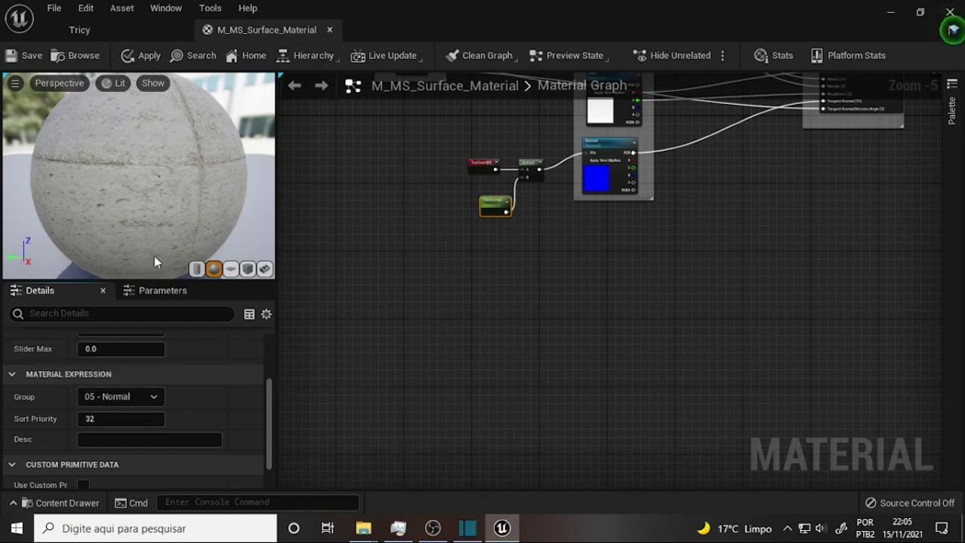
left_click(428, 325)
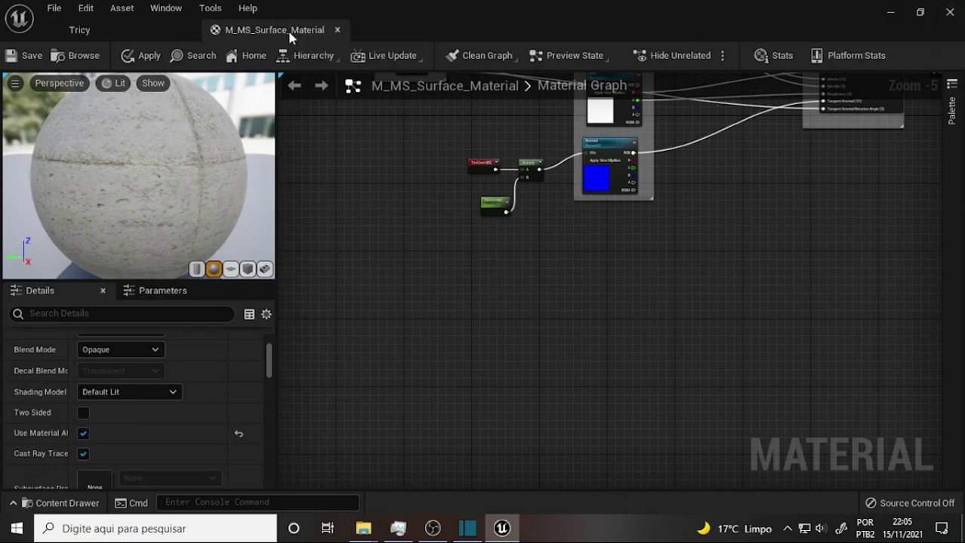
mouse_move(287, 29)
left_mouse_down()
mouse_move(349, 92)
mouse_move(318, 118)
left_mouse_up()
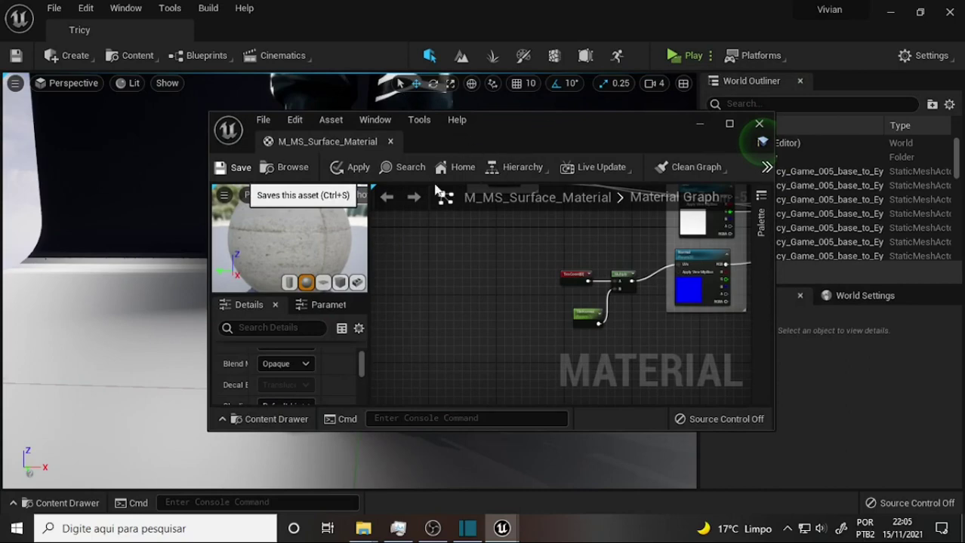
Step: Save M_MS_Surface_Material and let its shader compilation finish
left_click(240, 168)
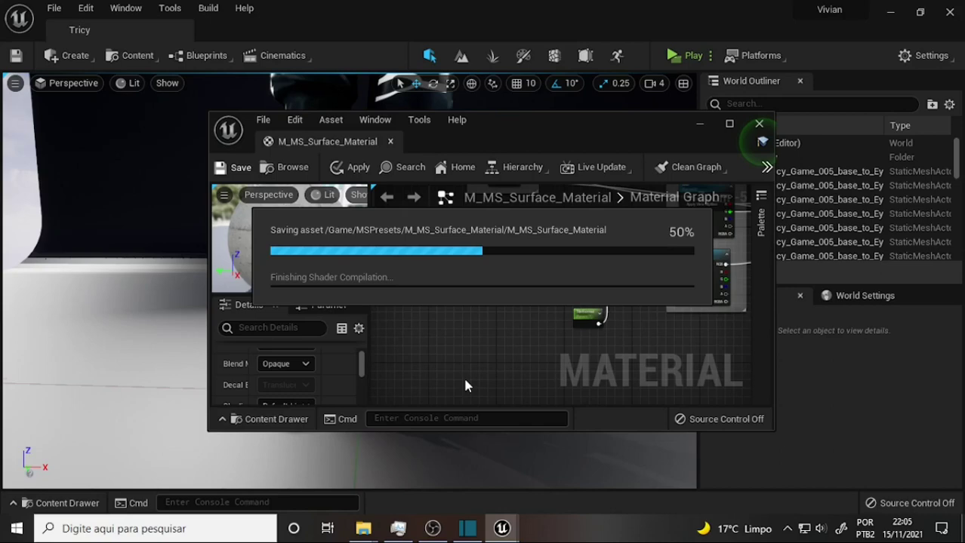
left_click(434, 533)
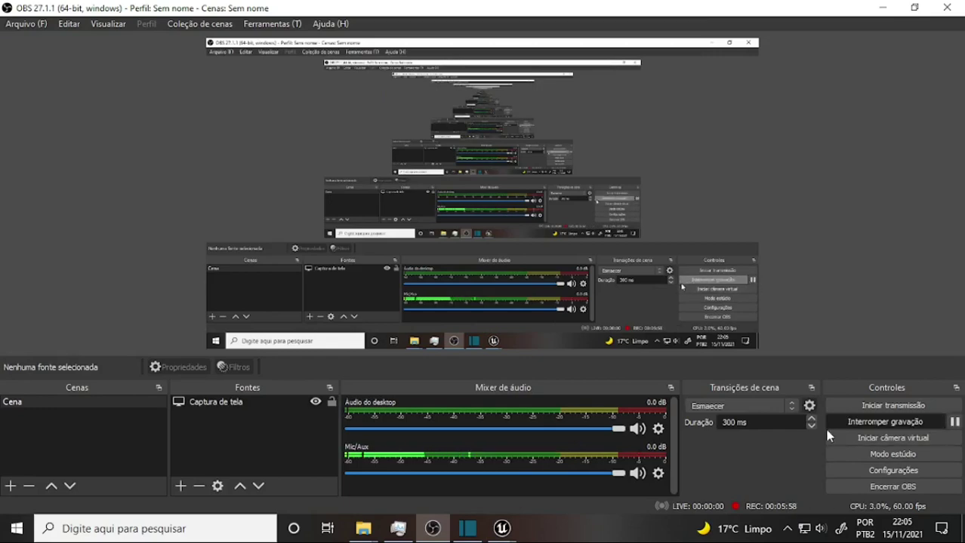
Step: Close the M_MS_Surface_Material parent material editor
mouse_move(502, 528)
left_click(569, 464)
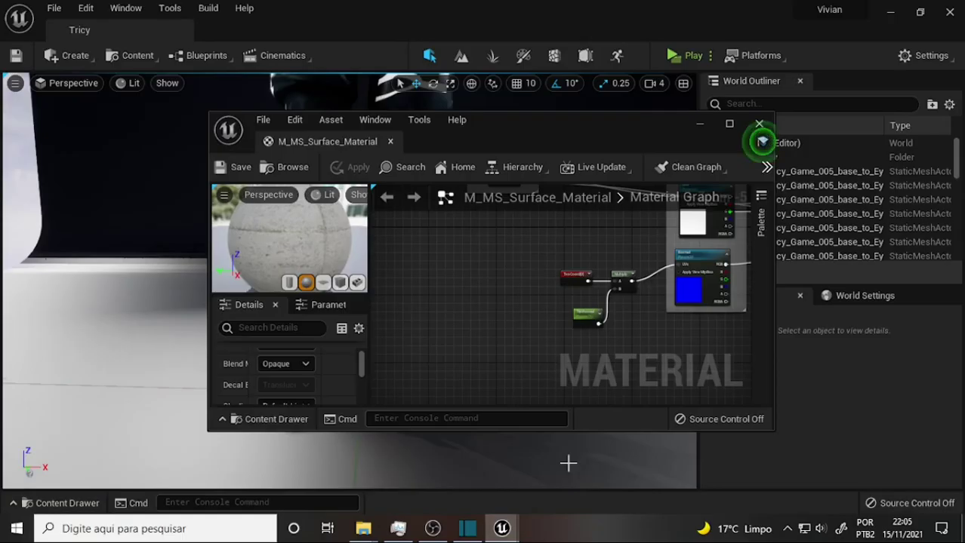
left_click(759, 125)
Step: Open MI_TricyFabric from the Materials folder as a floating window with widened parameter names
left_click(67, 503)
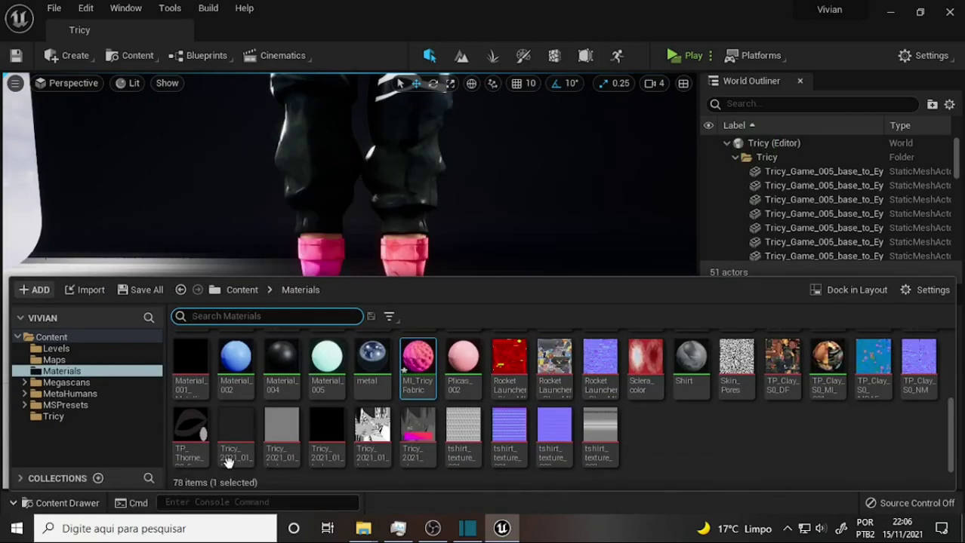
double_click(420, 358)
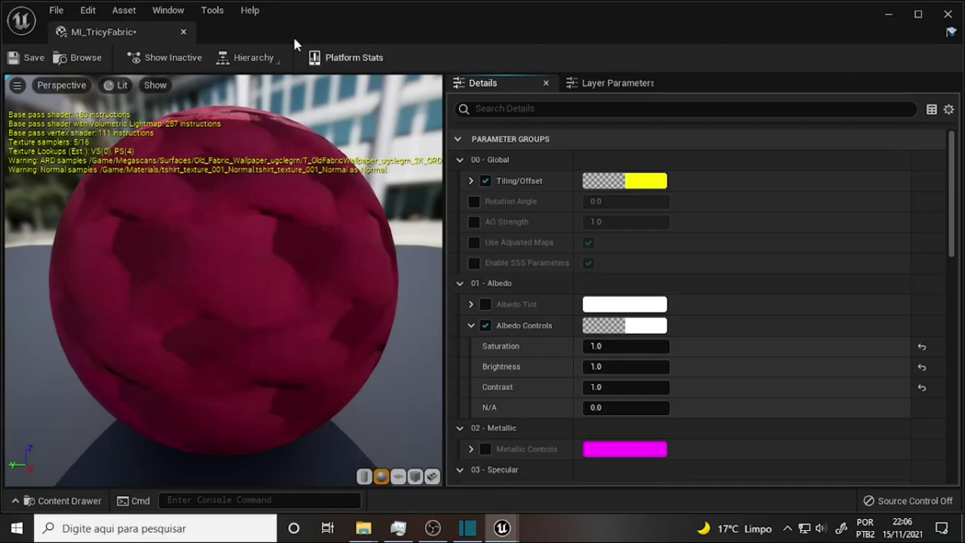
left_click_drag(129, 34, 446, 112)
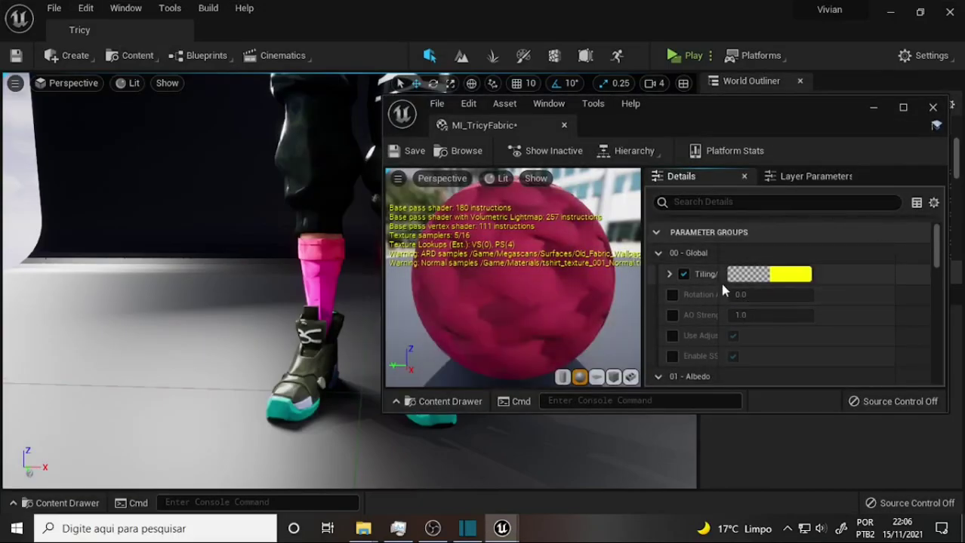
mouse_move(717, 283)
left_mouse_down()
mouse_move(831, 275)
mouse_move(757, 275)
left_mouse_up()
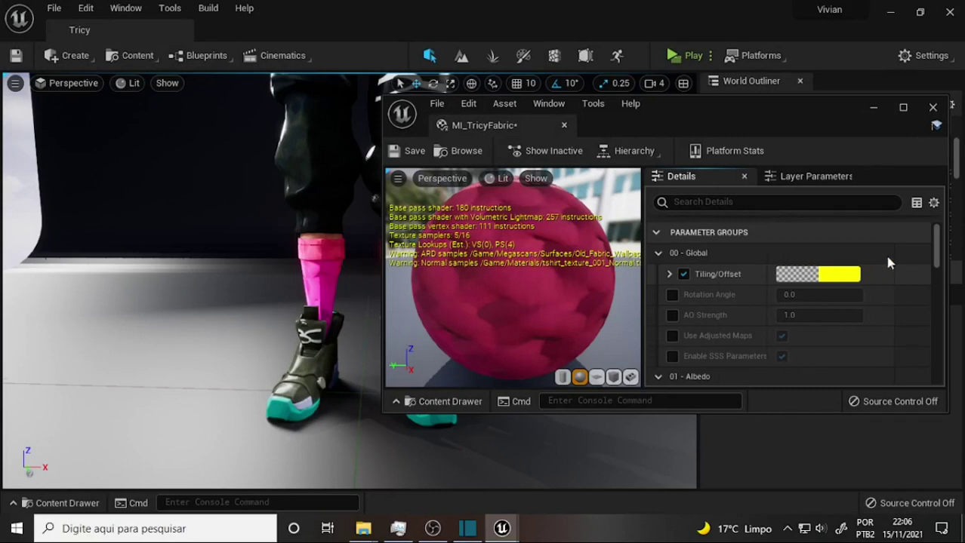
left_click_drag(936, 254, 941, 303)
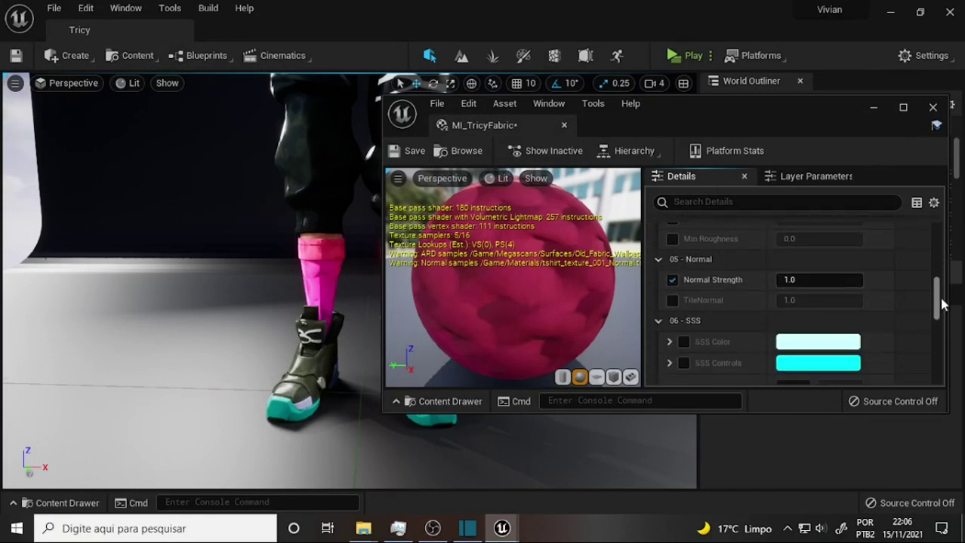
Step: Enable TileNormal on MI_TricyFabric and set it to 10
left_click(673, 300)
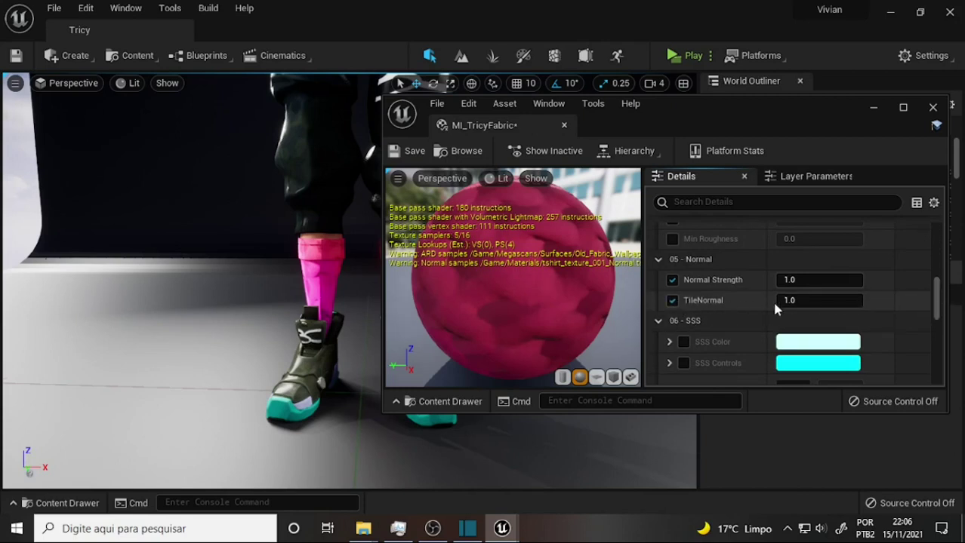
left_click_drag(789, 301, 868, 300)
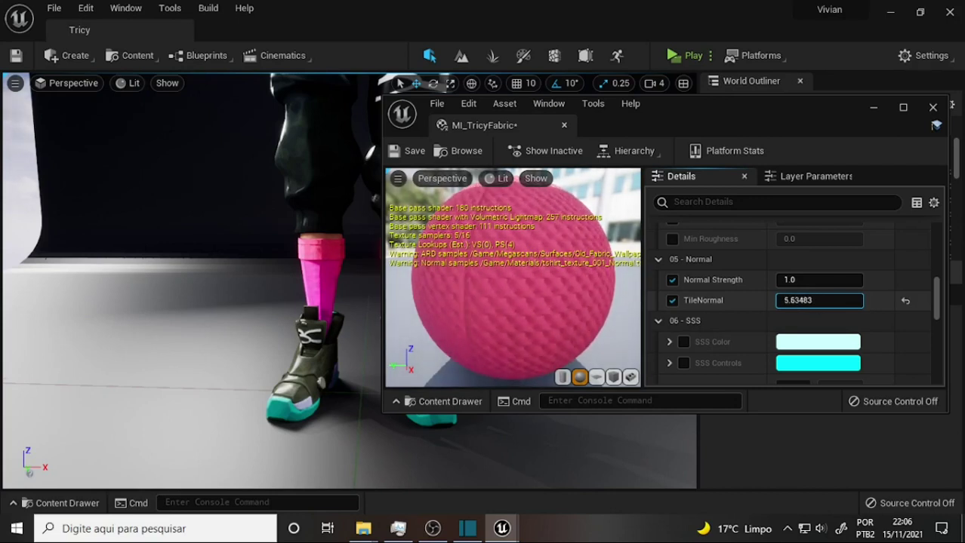
left_click_drag(868, 300, 876, 300)
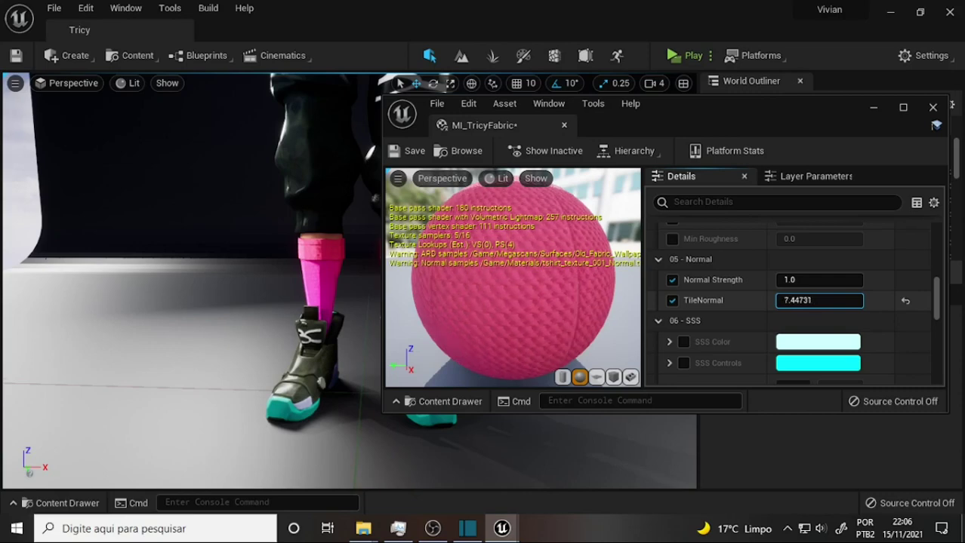
left_click(805, 301)
type("10")
key("Return")
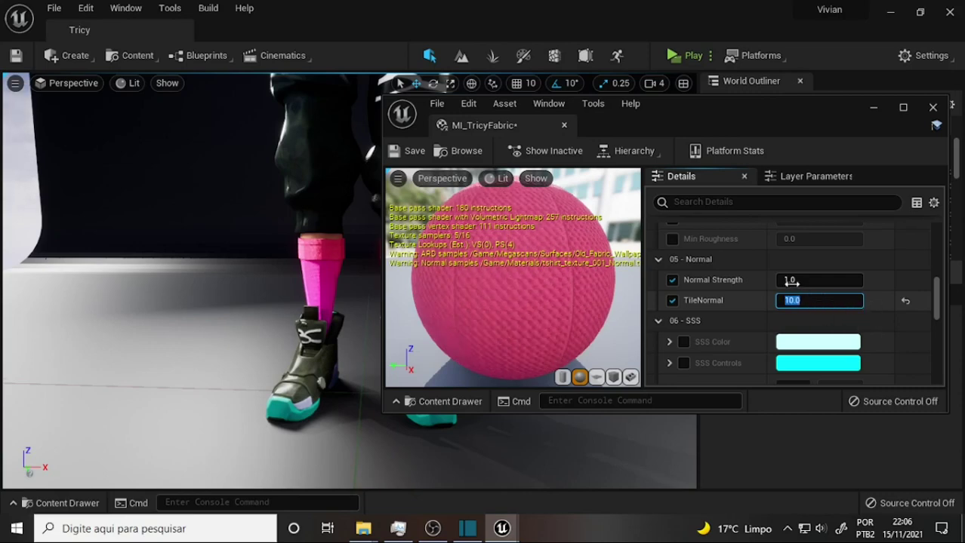
Step: Raise Normal Strength to 5 and reposition the instance editor window
left_click(790, 280)
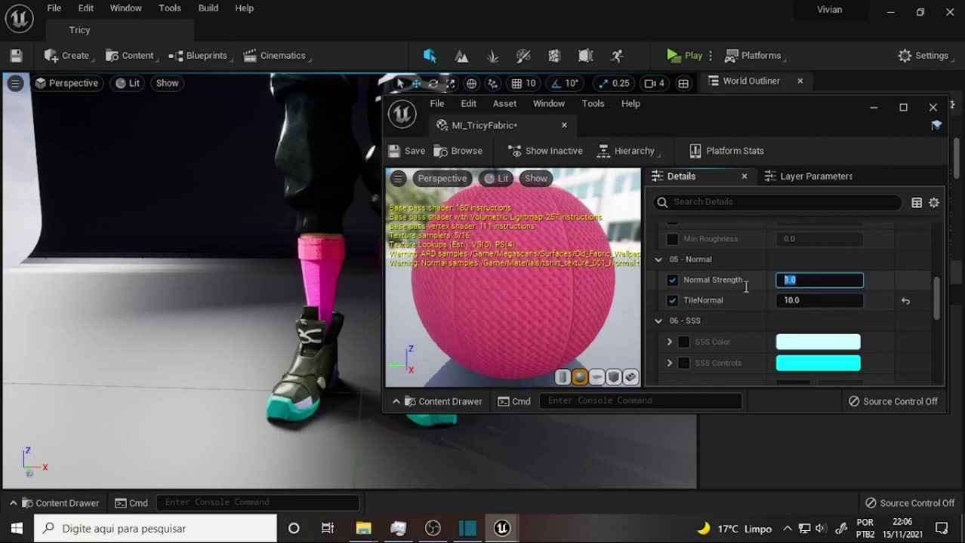
type("5")
key("Return")
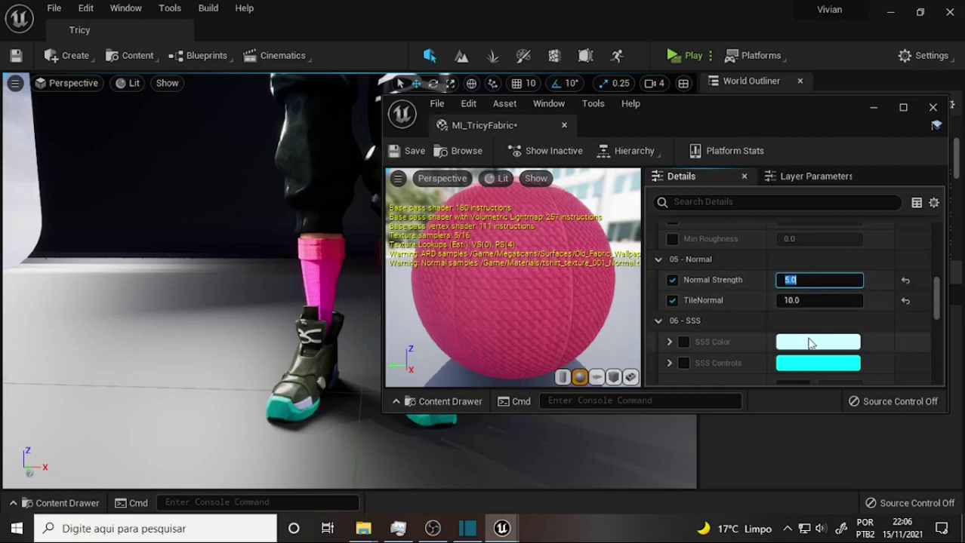
left_click(874, 360)
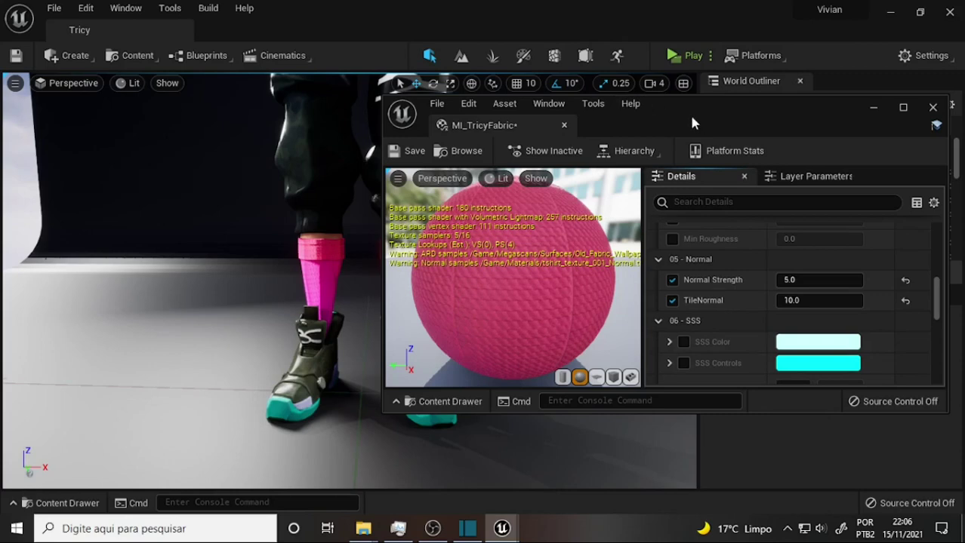
mouse_move(692, 122)
left_mouse_down()
mouse_move(760, 164)
mouse_move(656, 153)
left_mouse_up()
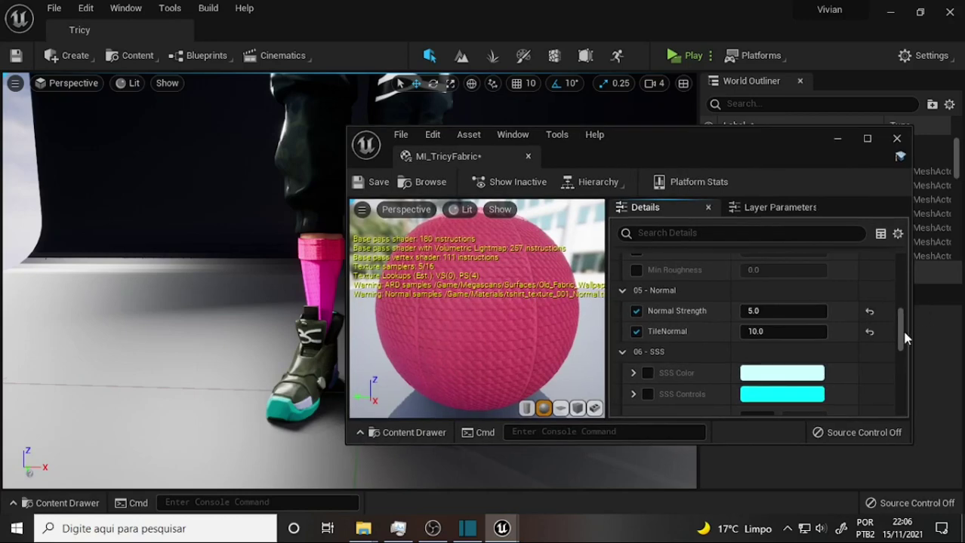
left_click_drag(902, 334, 895, 261)
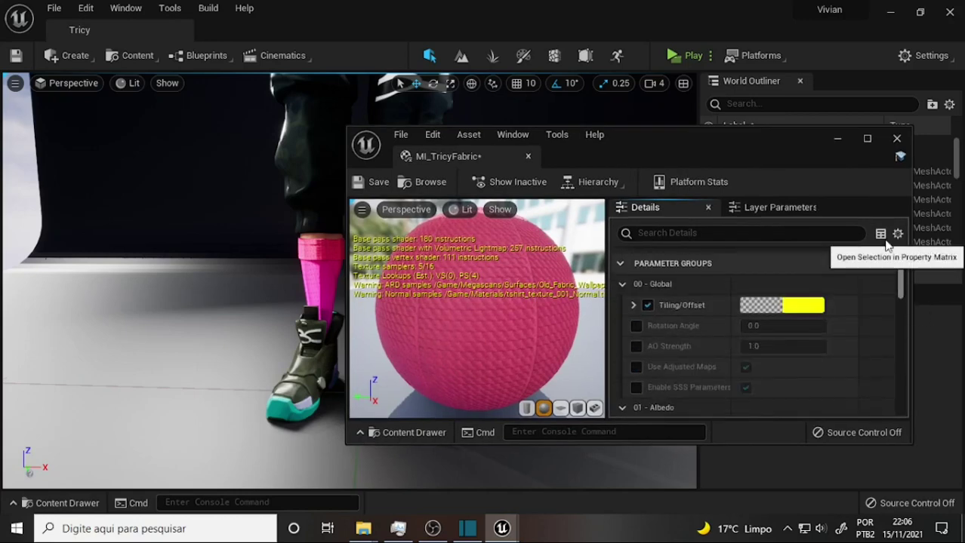
left_click(634, 305)
left_click_drag(904, 283, 904, 336)
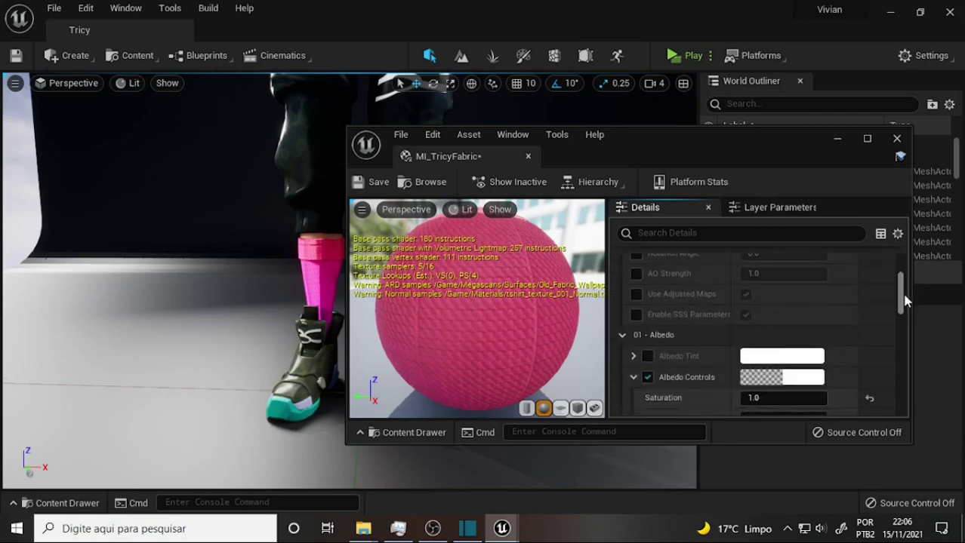
mouse_move(642, 147)
left_mouse_down()
mouse_move(775, 138)
mouse_move(746, 122)
left_mouse_up()
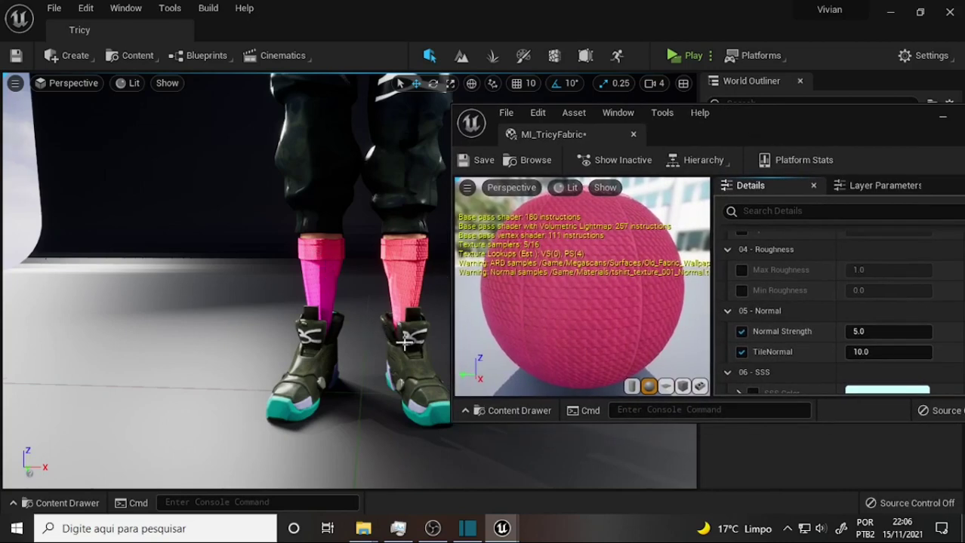
left_click_drag(807, 121, 635, 130)
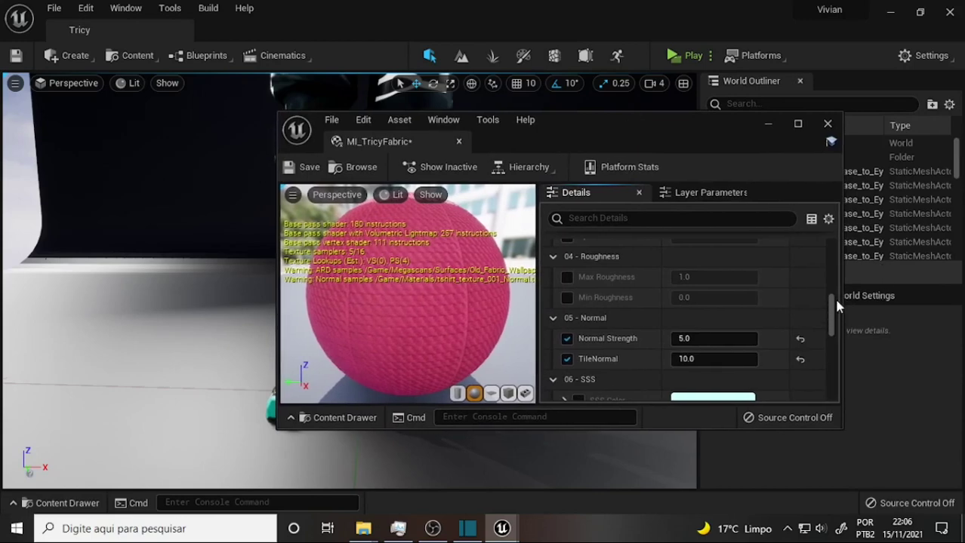
mouse_move(833, 305)
left_mouse_down()
mouse_move(838, 334)
mouse_move(834, 311)
left_mouse_up()
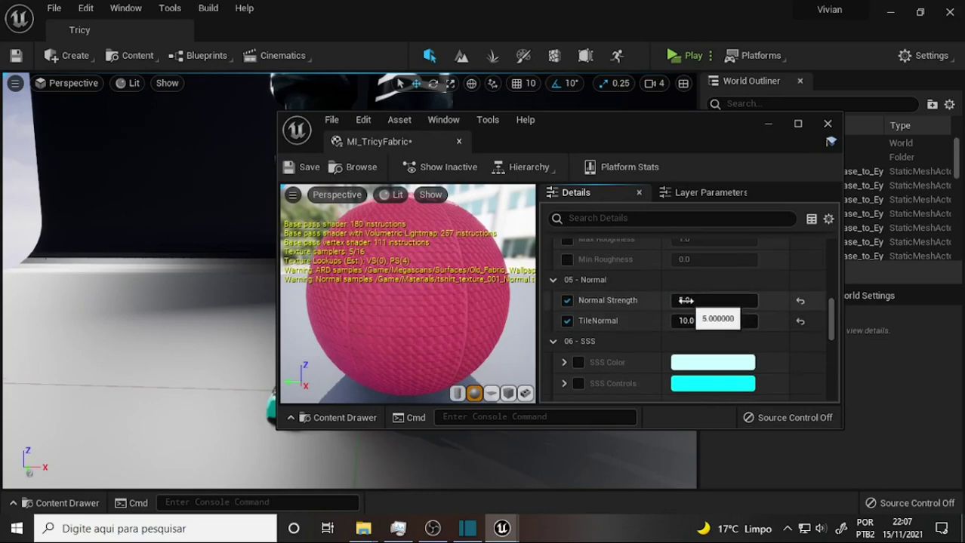
Step: Reset Normal Strength and TileNormal to 1.0
type("1")
left_click(699, 323)
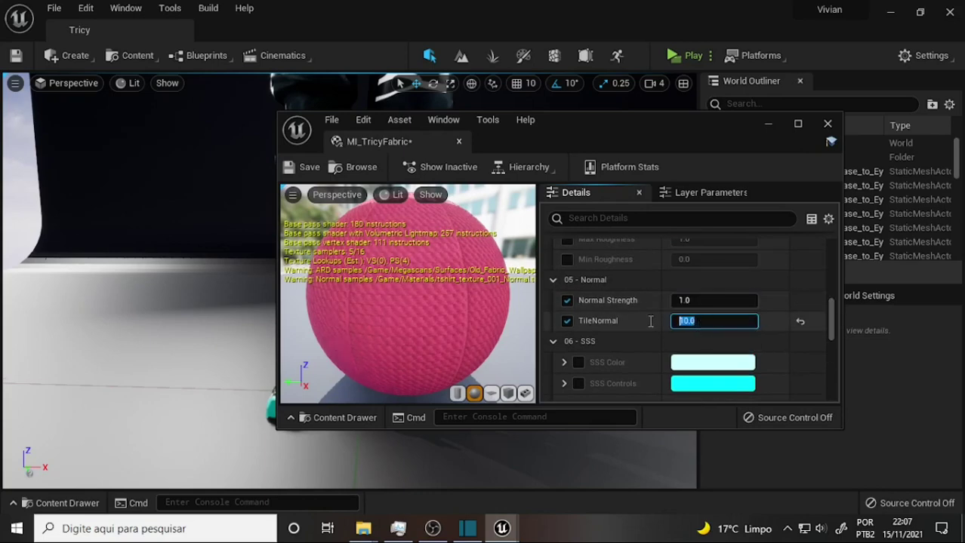
type("1")
key("Return")
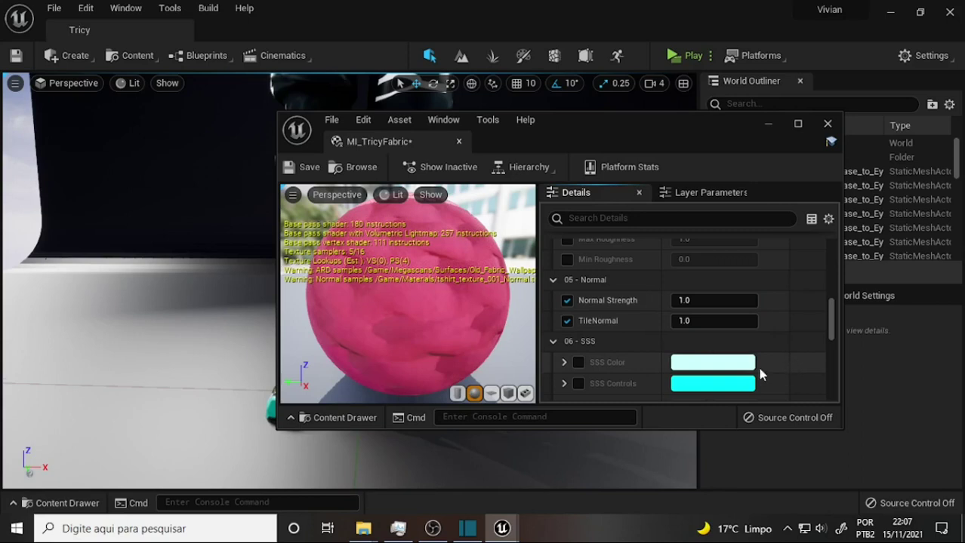
Step: Show the Materials folder's assets in the Content Drawer
left_click(64, 502)
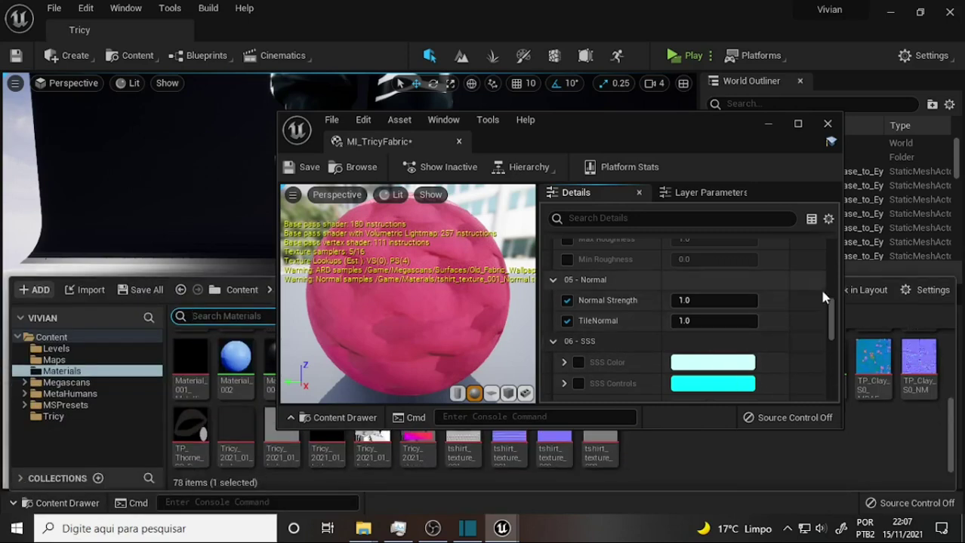
left_click_drag(834, 315, 825, 357)
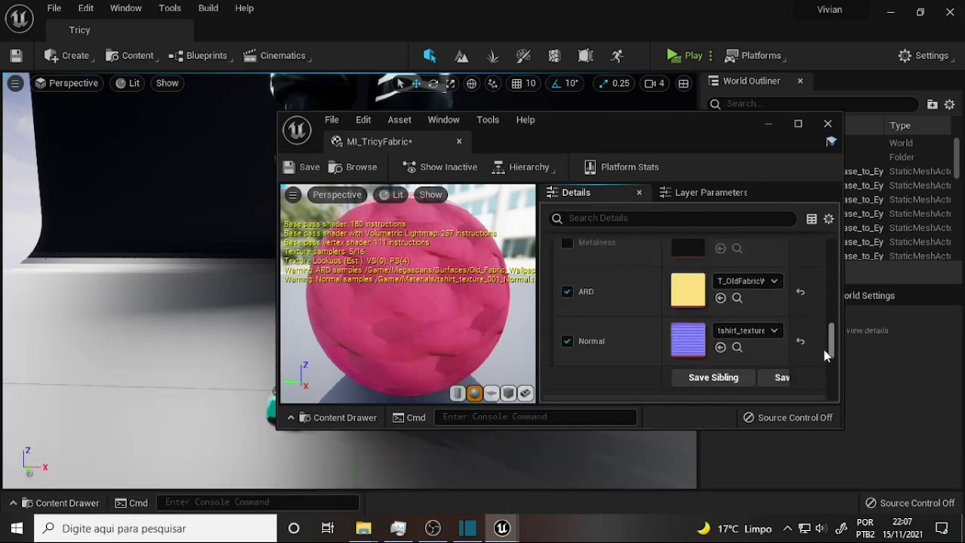
left_click(49, 503)
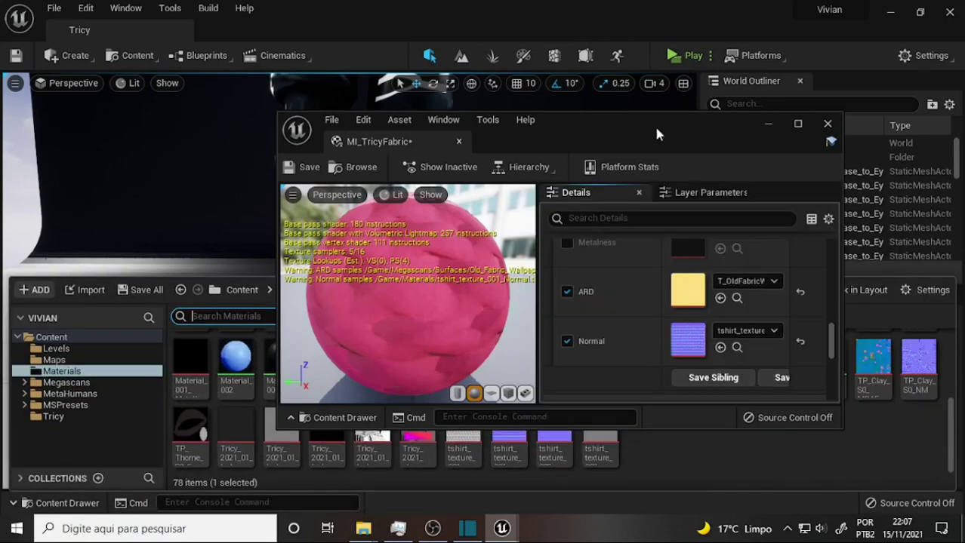
Step: Drop tshirt_texture_002_Normal onto MI_TricyFabric's Normal texture slot
left_click_drag(656, 134, 649, 79)
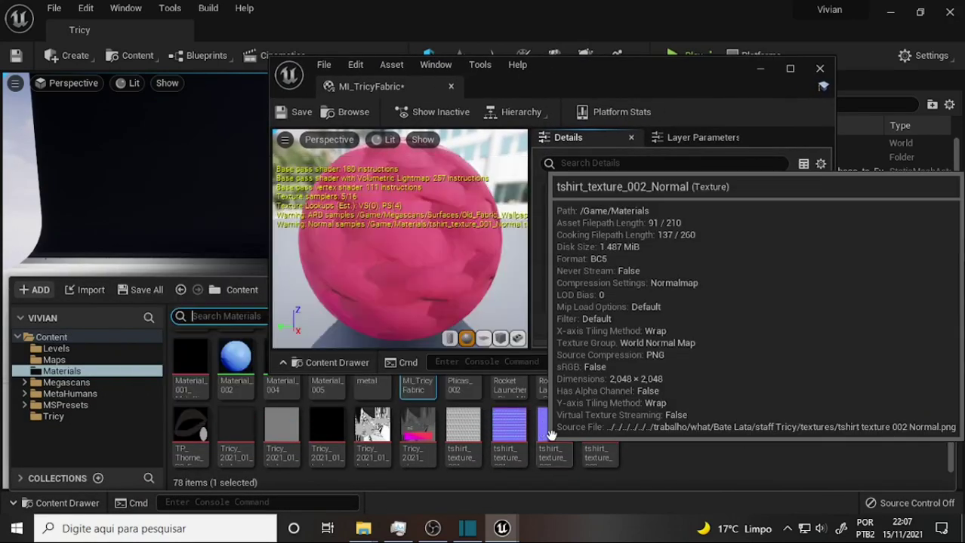
left_click_drag(551, 437, 679, 283)
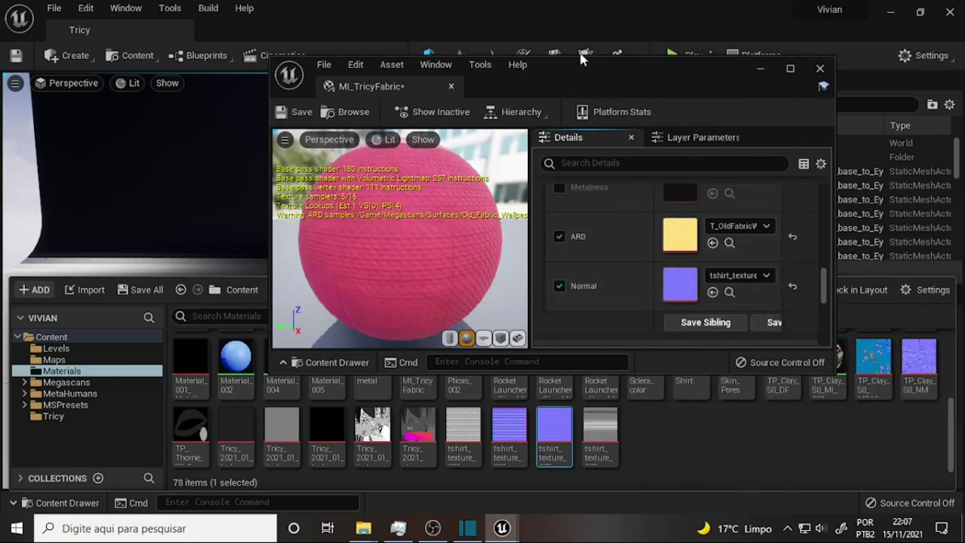
left_click_drag(581, 59, 739, 114)
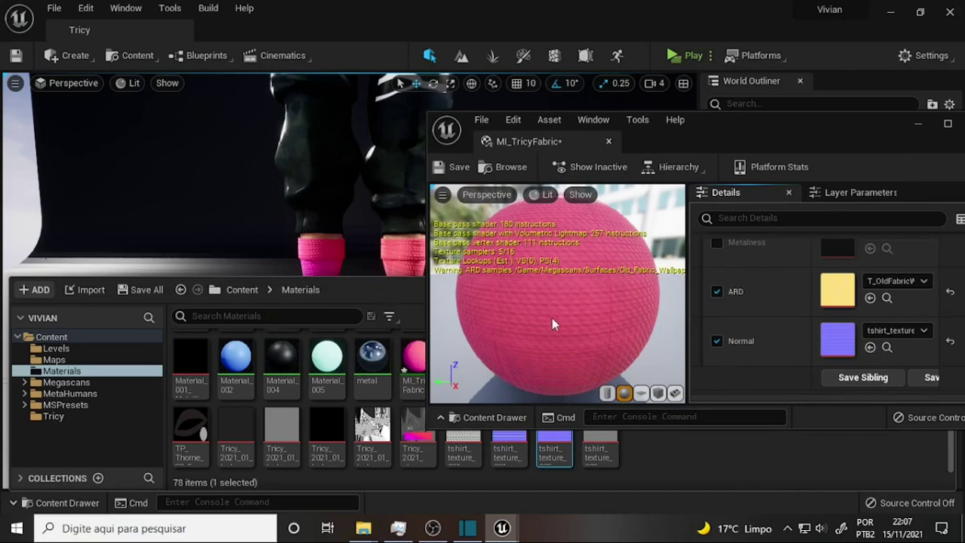
left_click_drag(760, 132, 546, 194)
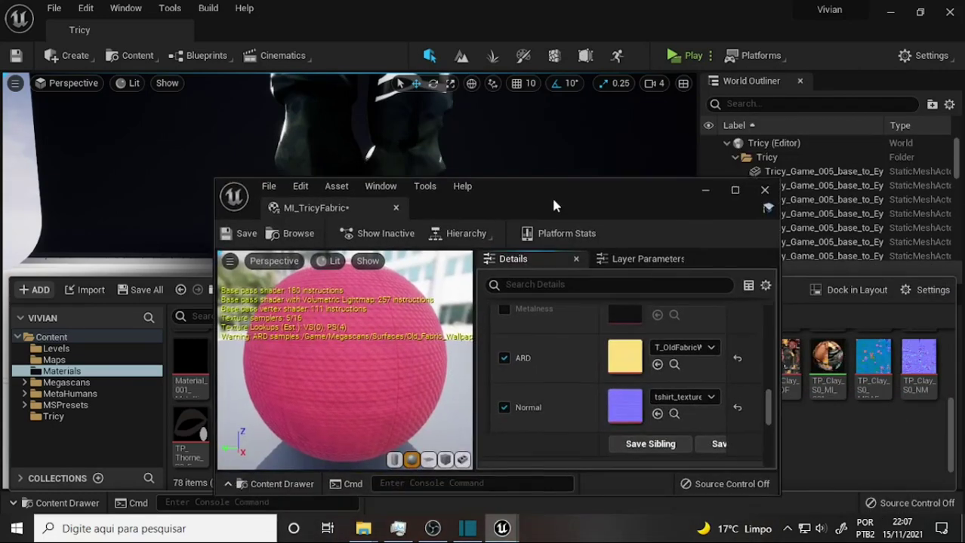
Step: Close the MI_TricyFabric editor and run File > Save All
left_click(762, 186)
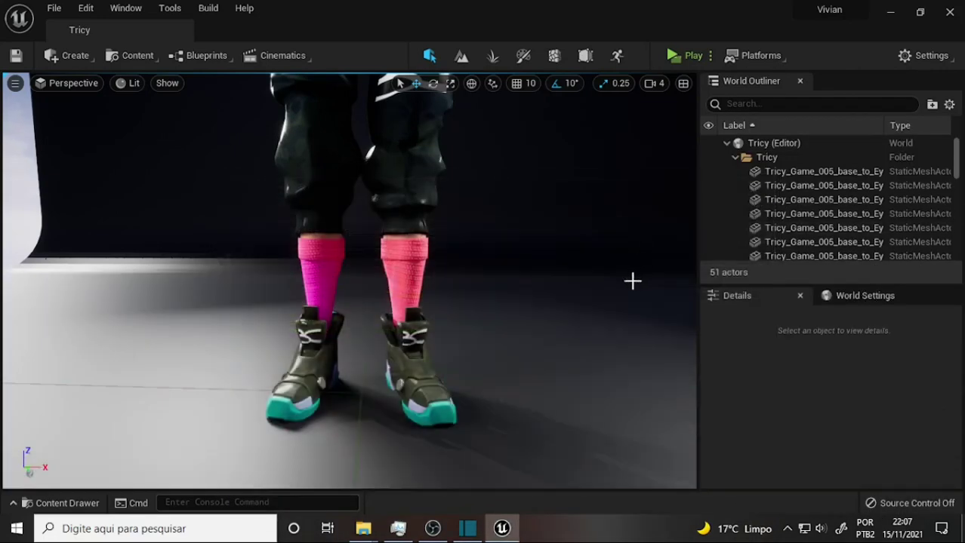
middle_click_drag(536, 242, 536, 317)
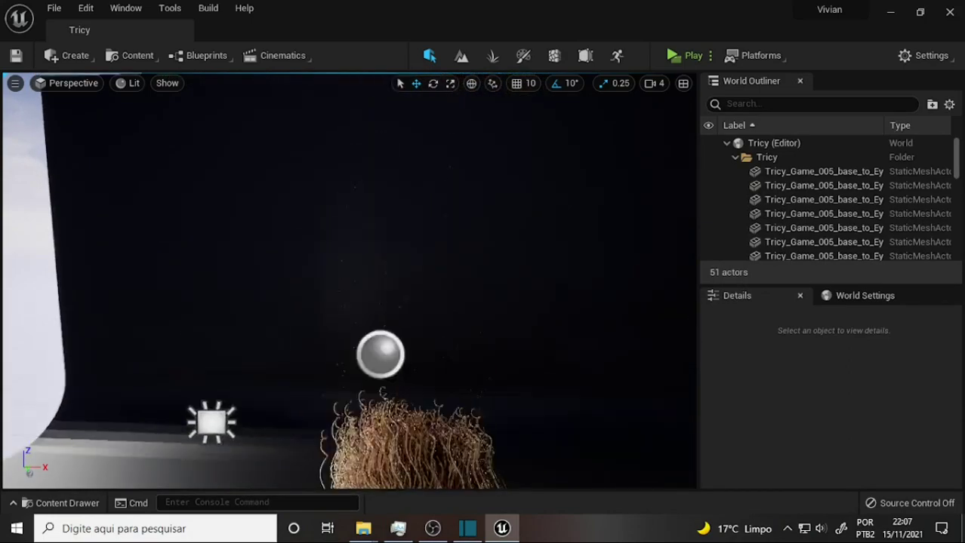
middle_click_drag(532, 243, 532, 243)
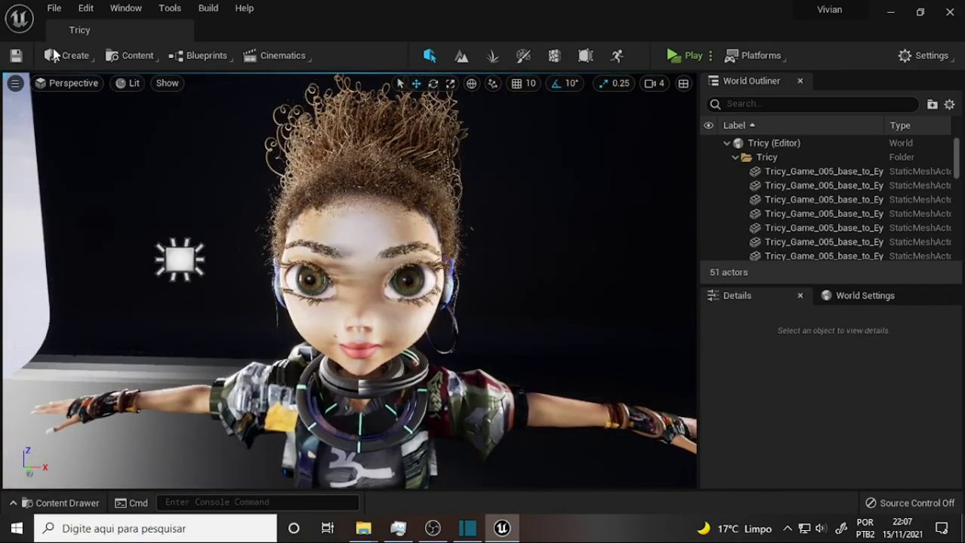
left_click(51, 10)
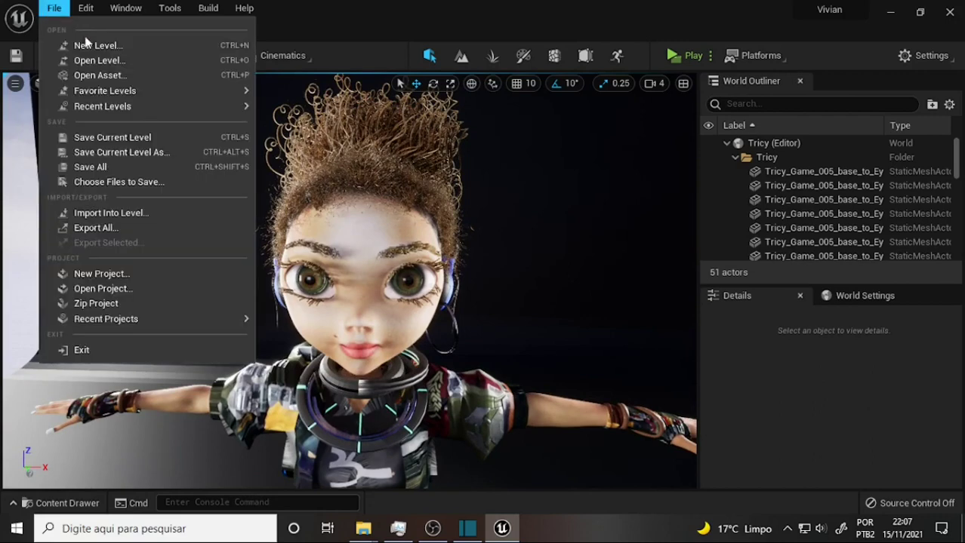
left_click(95, 170)
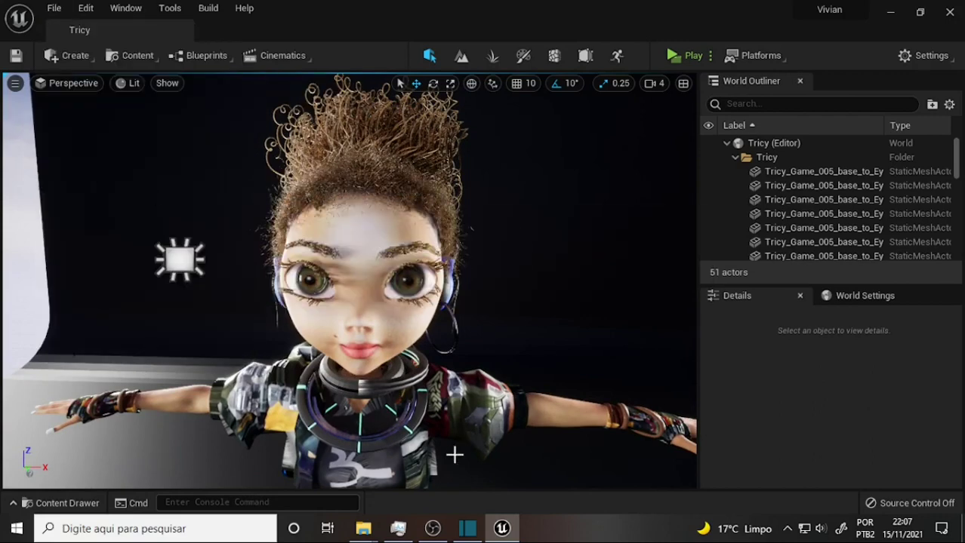